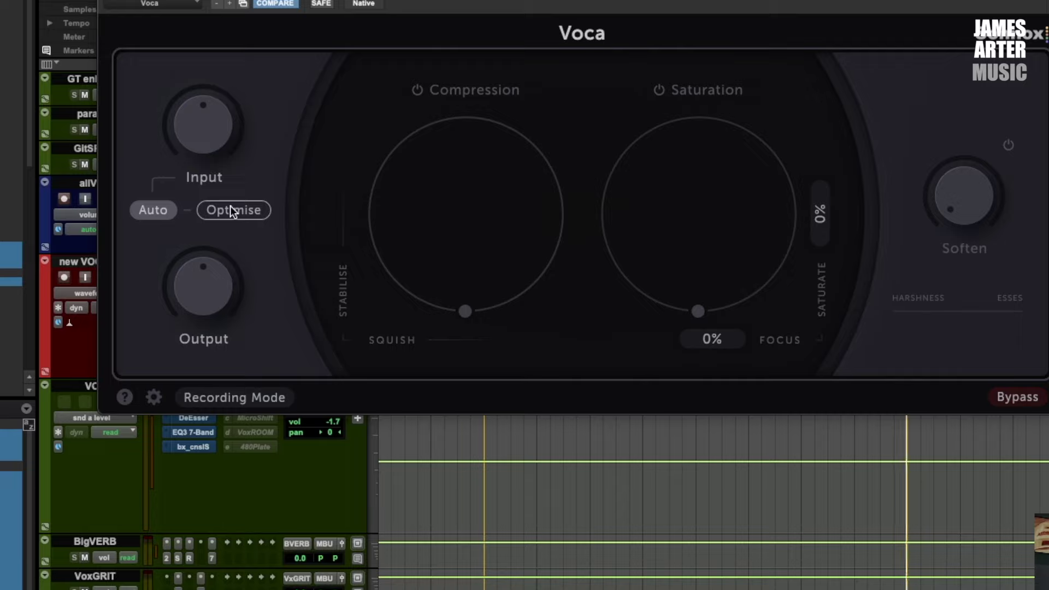
# Turn on Compression, raise Stabilise to 100% with Squish at 0.7%, and audition the vocal.
pyautogui.moveTo(206, 159)
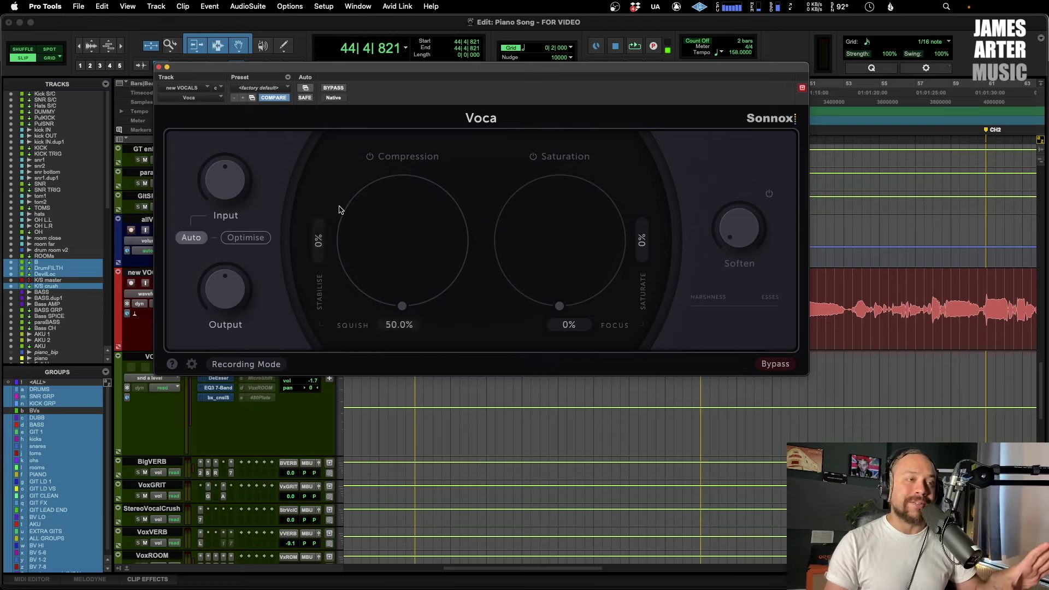
pyautogui.moveTo(333, 73); pyautogui.dragTo(338, 75)
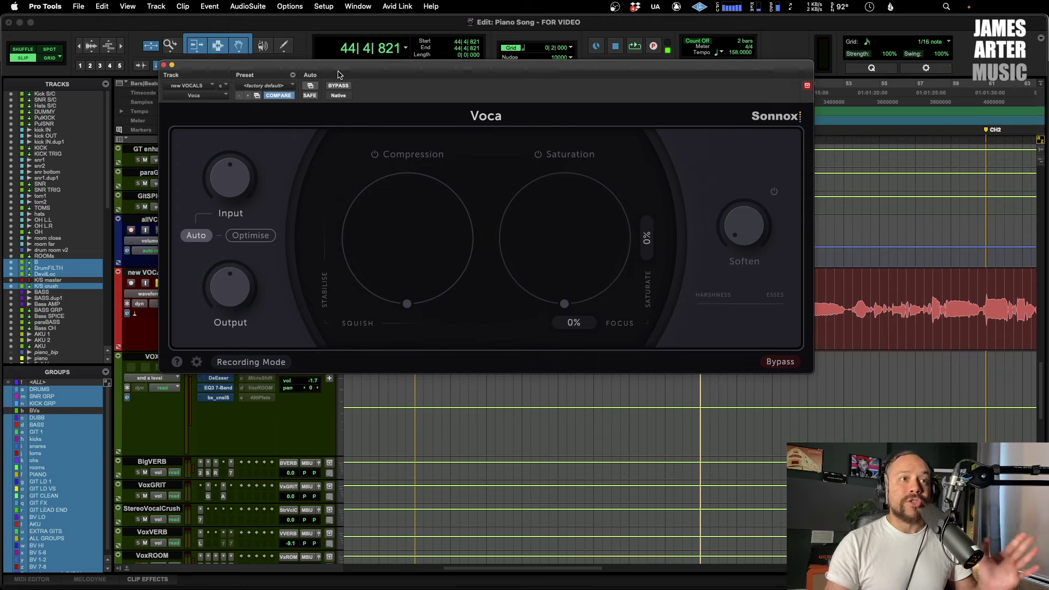
pyautogui.moveTo(386, 178)
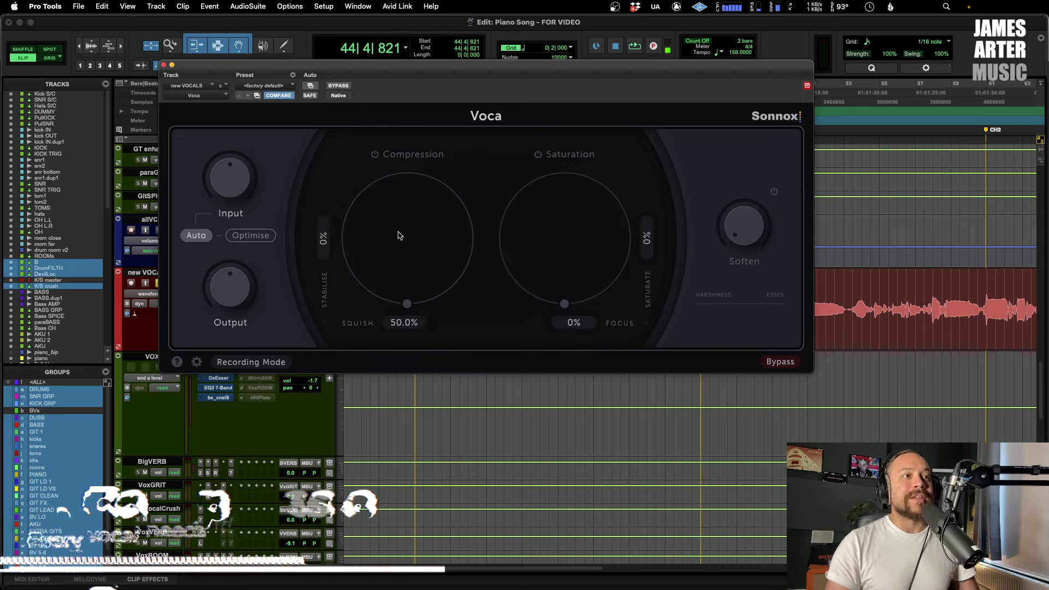
pyautogui.click(375, 154)
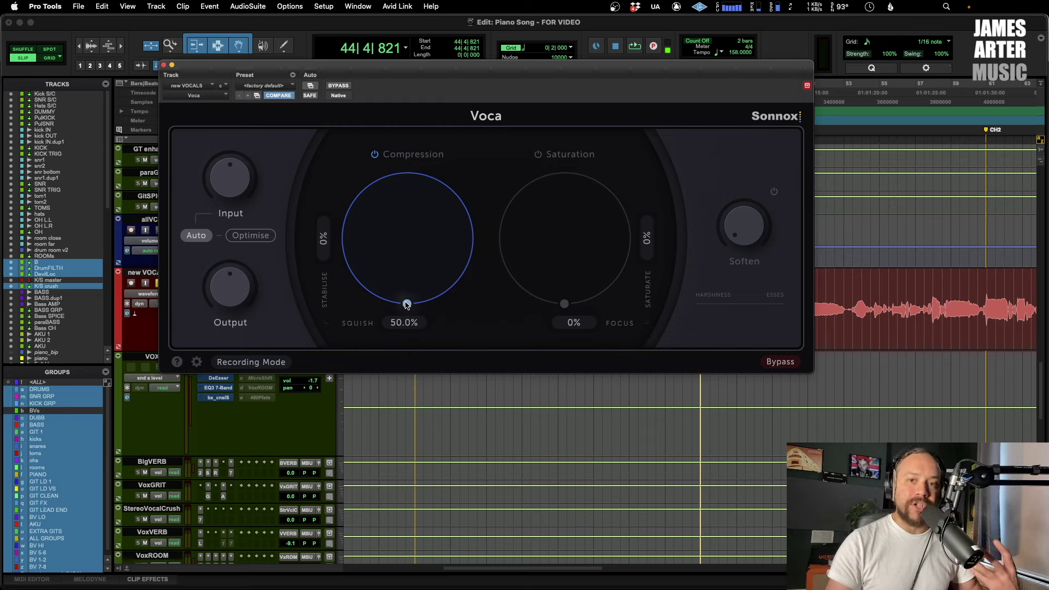
pyautogui.moveTo(407, 304); pyautogui.dragTo(341, 226)
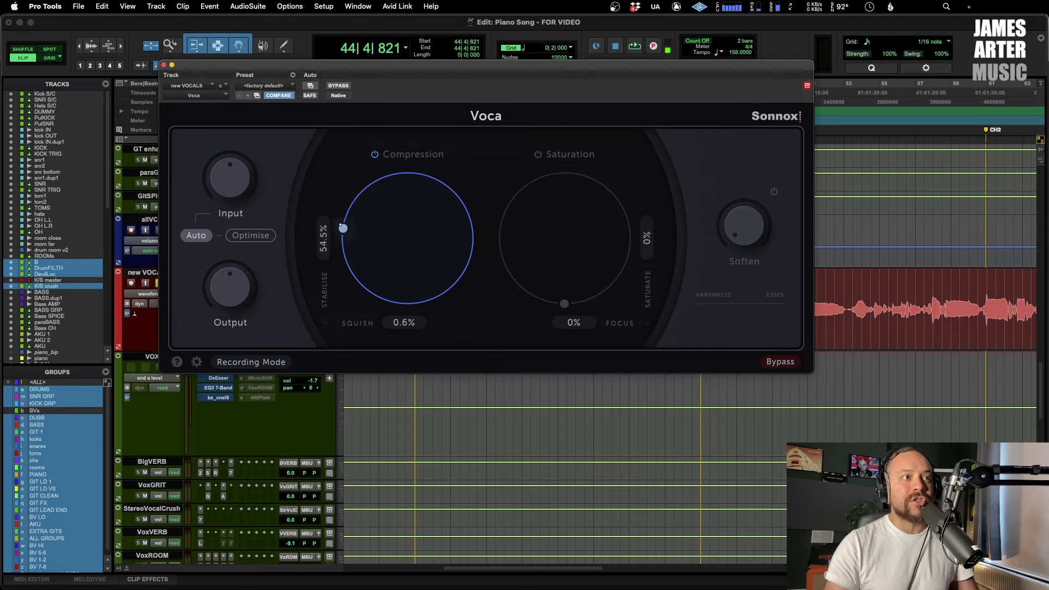
pyautogui.moveTo(337, 265); pyautogui.dragTo(361, 192)
pyautogui.press('space')
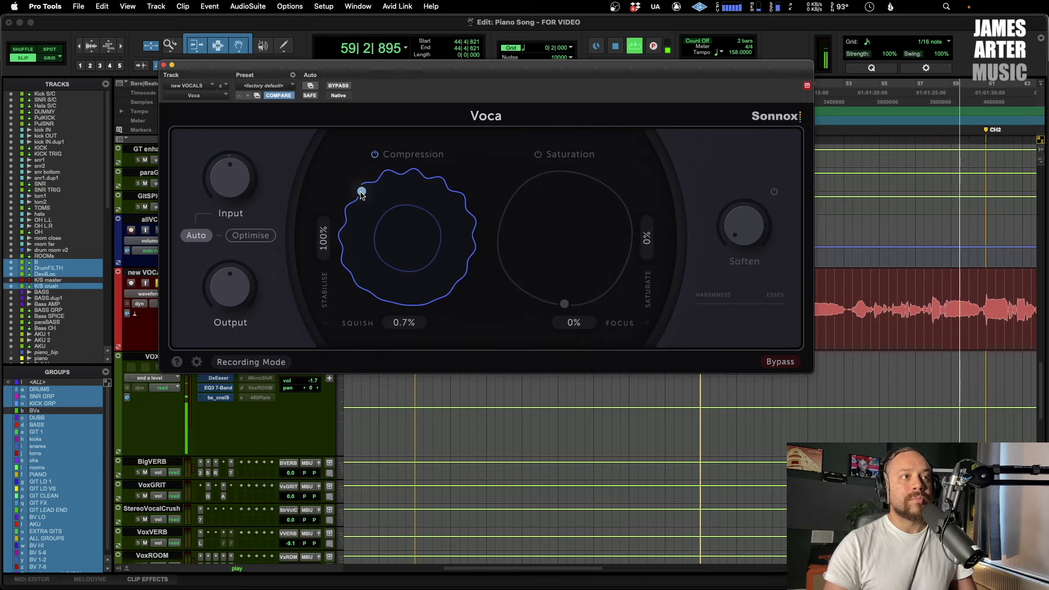
pyautogui.press('space')
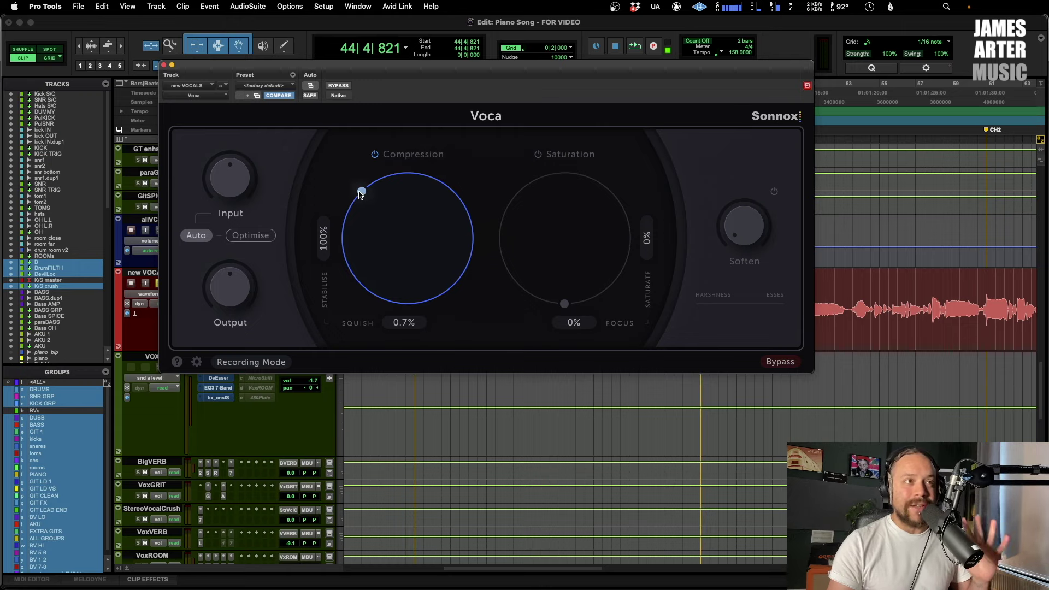
# During playback, try Compression at 0% Squish and 90.9% Stabilise, and at 100% Squish and 94.5% Stabilise.
pyautogui.press('space')
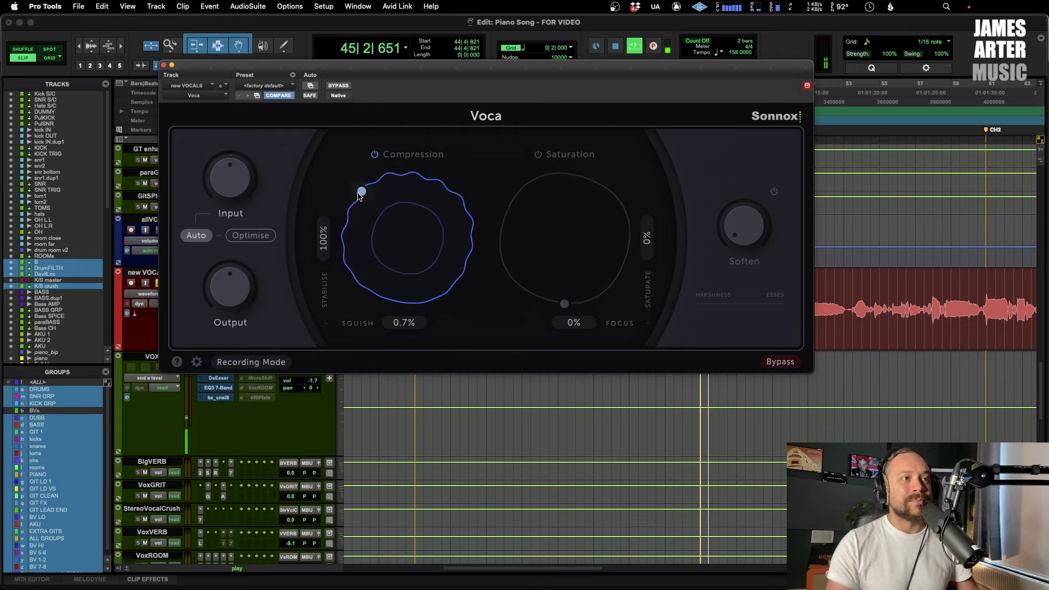
pyautogui.moveTo(360, 196)
pyautogui.mouseDown()
pyautogui.moveTo(457, 195)
pyautogui.moveTo(356, 201)
pyautogui.mouseUp()
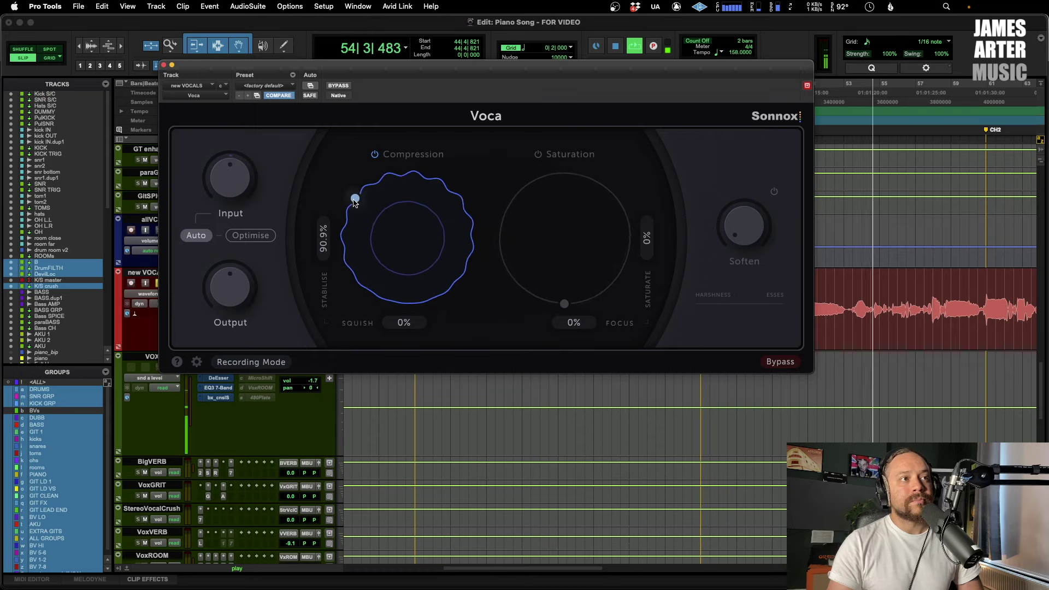
pyautogui.moveTo(355, 200); pyautogui.dragTo(457, 195)
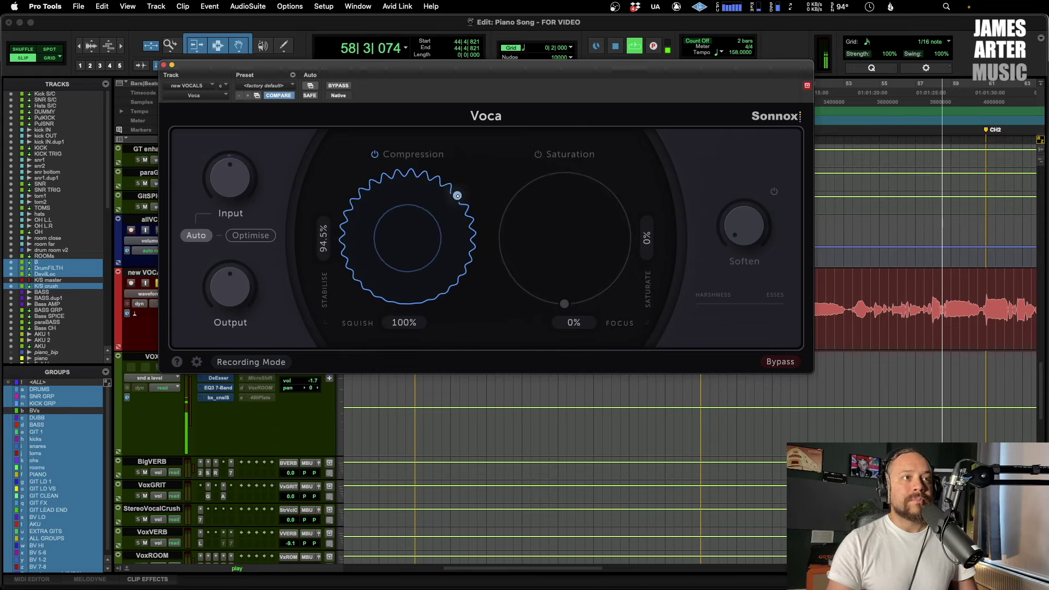
pyautogui.press('space')
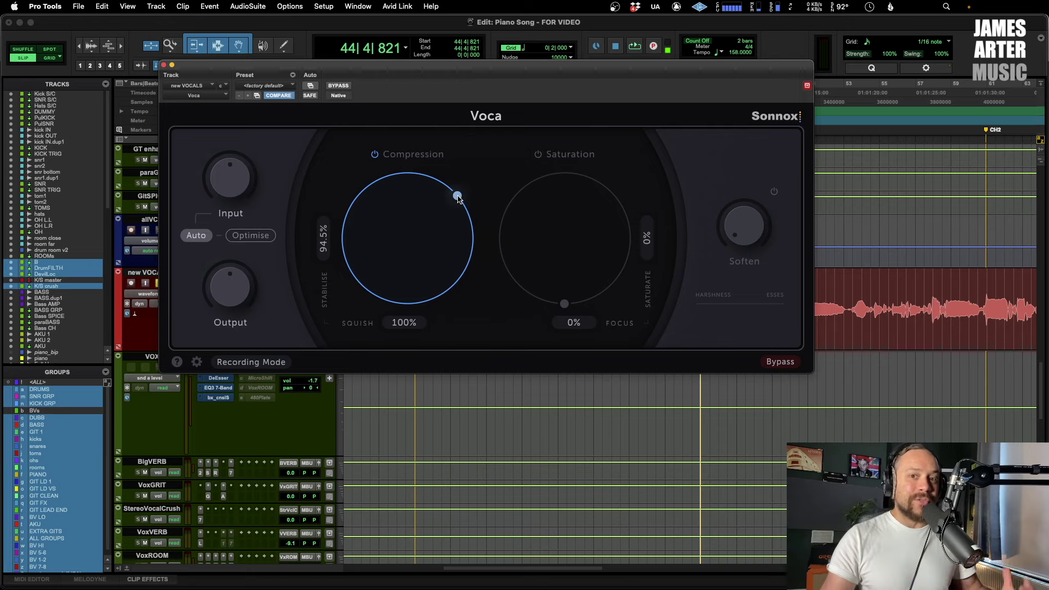
# Set Compression to 55.5% Stabilise and 41.6% Squish, and audition the vocal.
pyautogui.moveTo(457, 197); pyautogui.dragTo(396, 223)
pyautogui.press('space')
pyautogui.press('space')
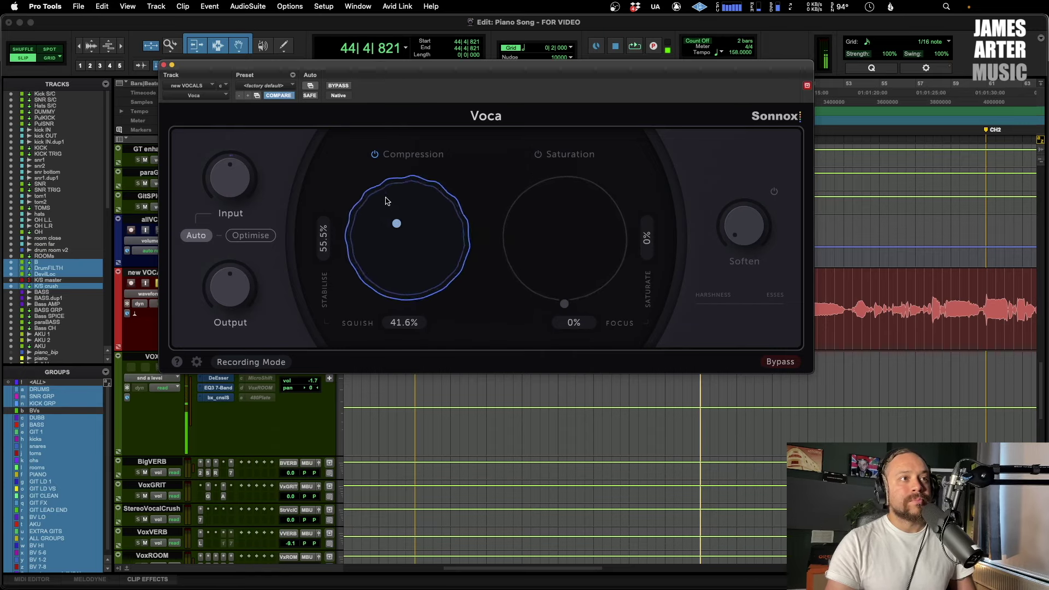
# Turn on Saturation, set it to 95.2% Saturate and 4.0% Focus during playback, and compare it with Saturation off.
pyautogui.click(539, 155)
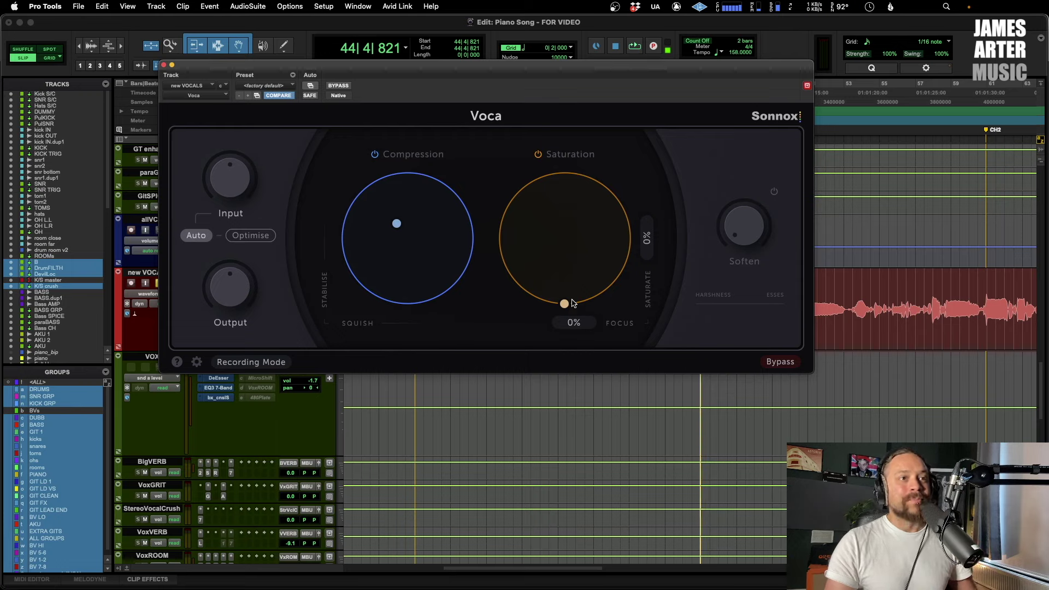
pyautogui.moveTo(572, 301)
pyautogui.mouseDown()
pyautogui.moveTo(544, 296)
pyautogui.moveTo(562, 291)
pyautogui.moveTo(564, 303)
pyautogui.mouseUp()
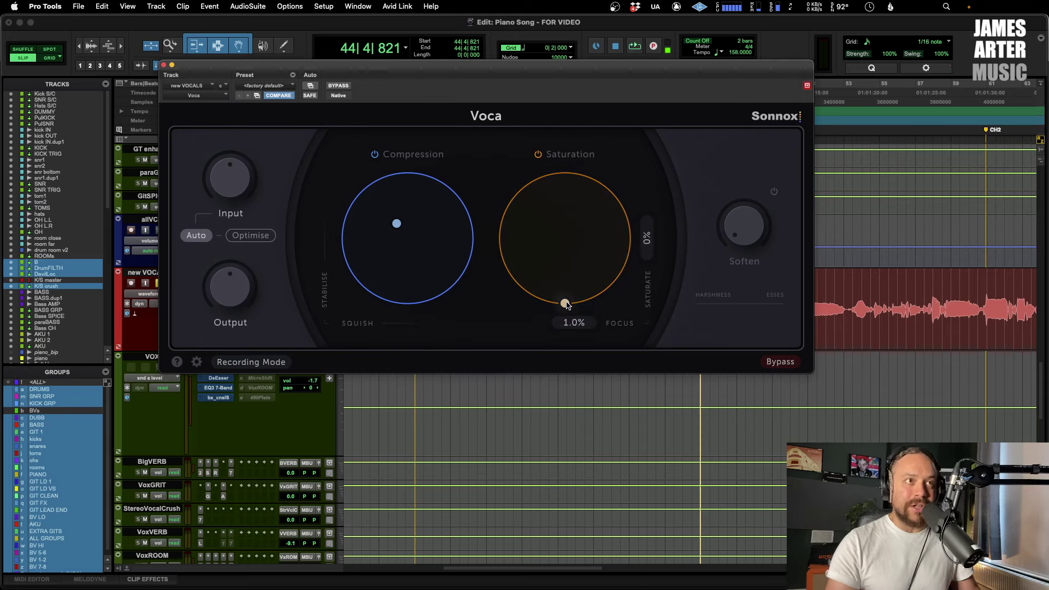
pyautogui.press('space')
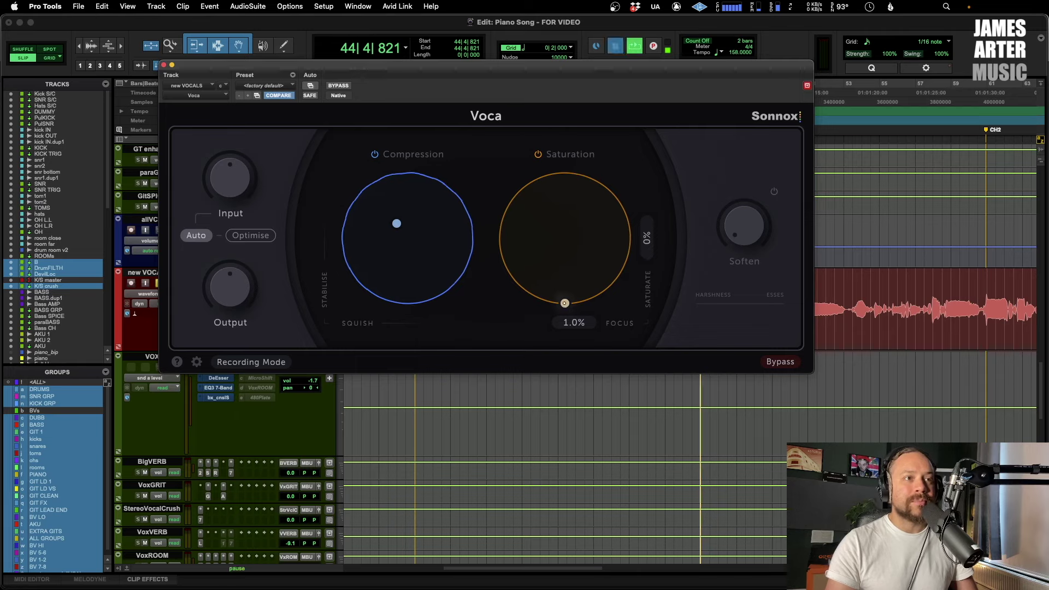
pyautogui.moveTo(565, 305); pyautogui.dragTo(567, 177)
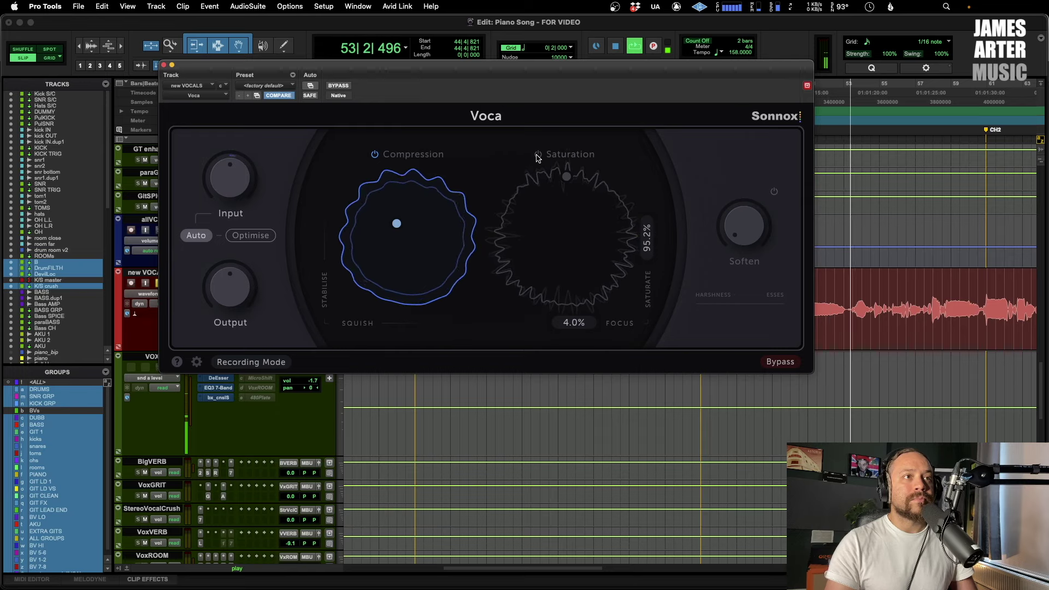
pyautogui.click(538, 156)
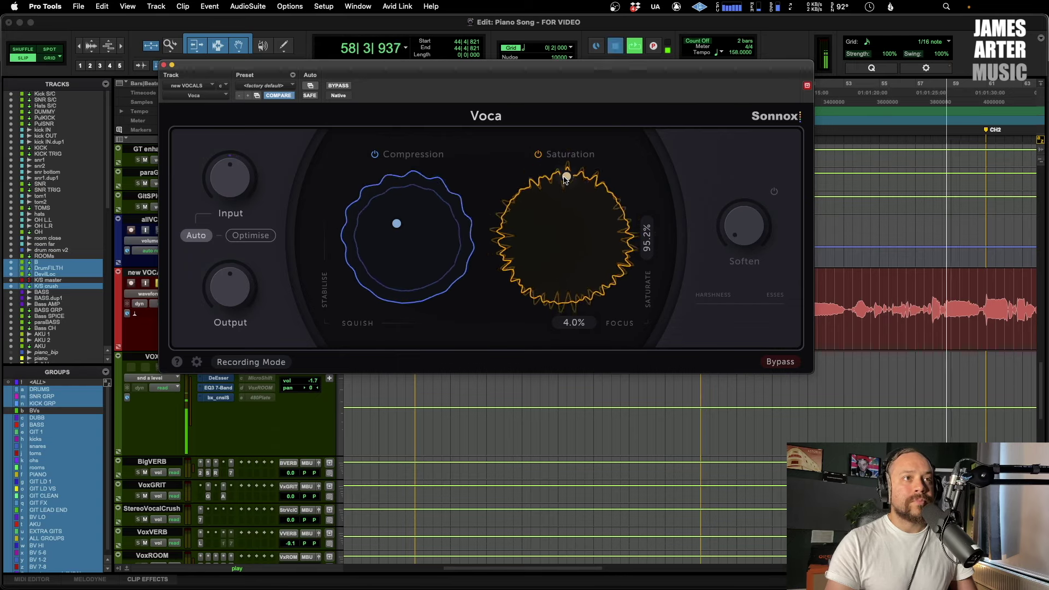
pyautogui.press('space')
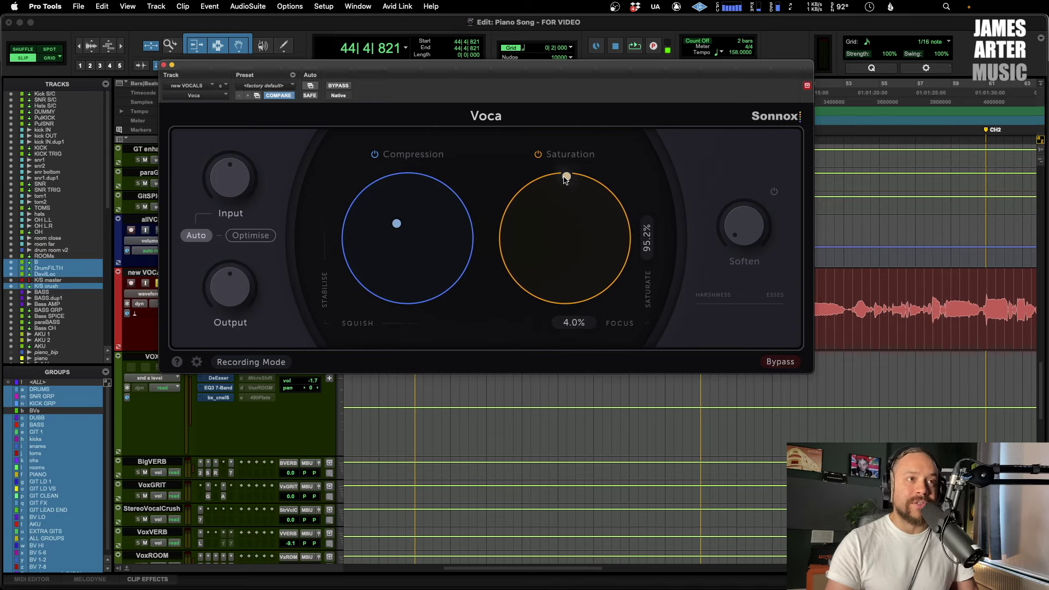
# While the vocal plays, try Saturation at -100% Focus and 85.9% Saturate, and at 0.1% Focus and 67.4% Saturate.
pyautogui.click(566, 183)
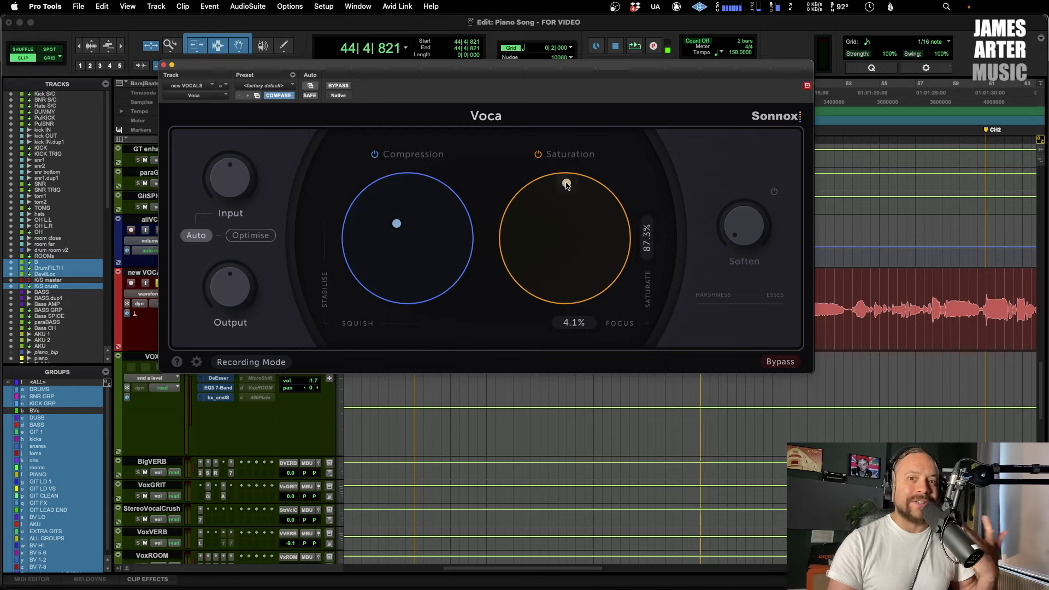
pyautogui.press('space')
pyautogui.moveTo(566, 184); pyautogui.dragTo(496, 191)
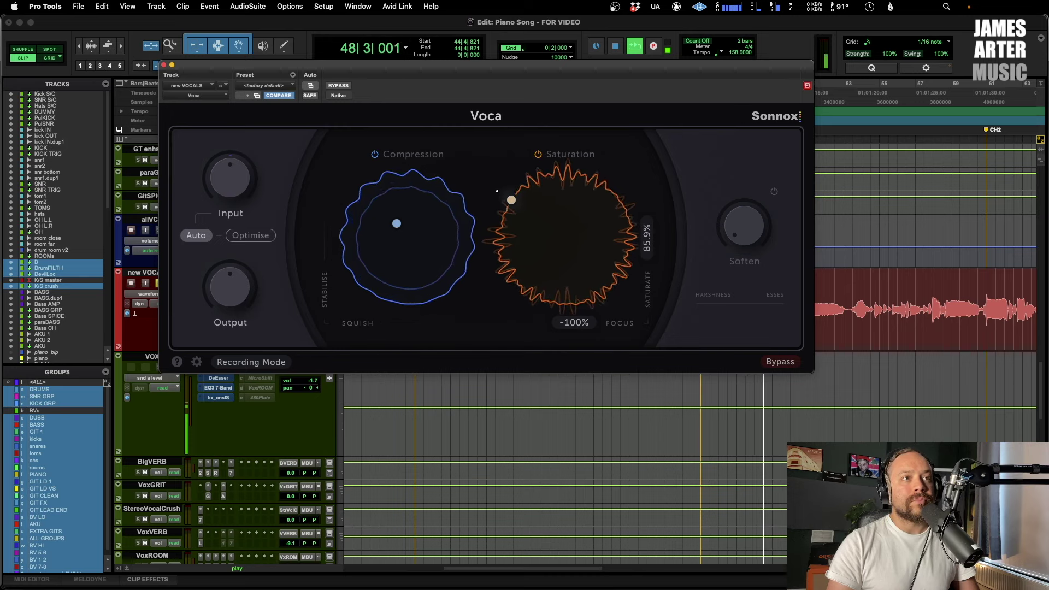
pyautogui.moveTo(510, 200); pyautogui.dragTo(565, 202)
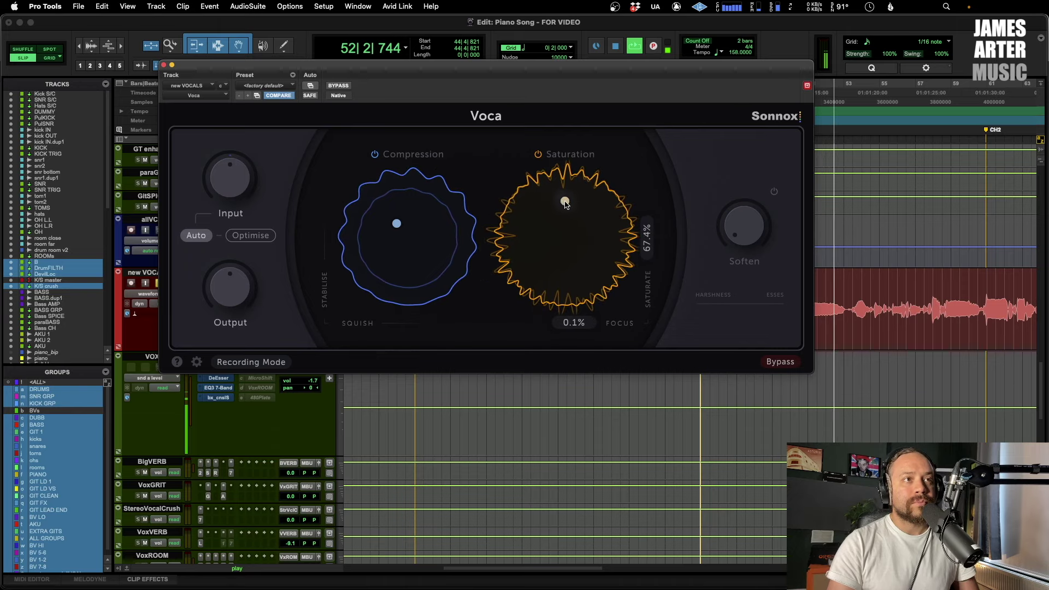
pyautogui.press('space')
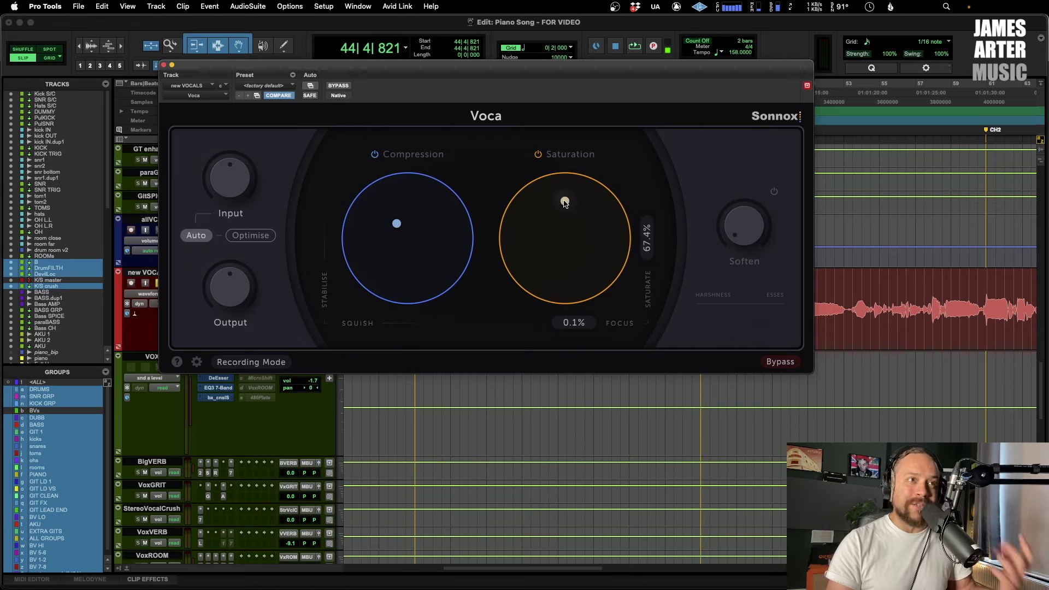
# Audition a positive Saturation Focus of 37.1% at 60.0% Saturate, and ease it back to about 28% Focus and 58% Saturate.
pyautogui.press('space')
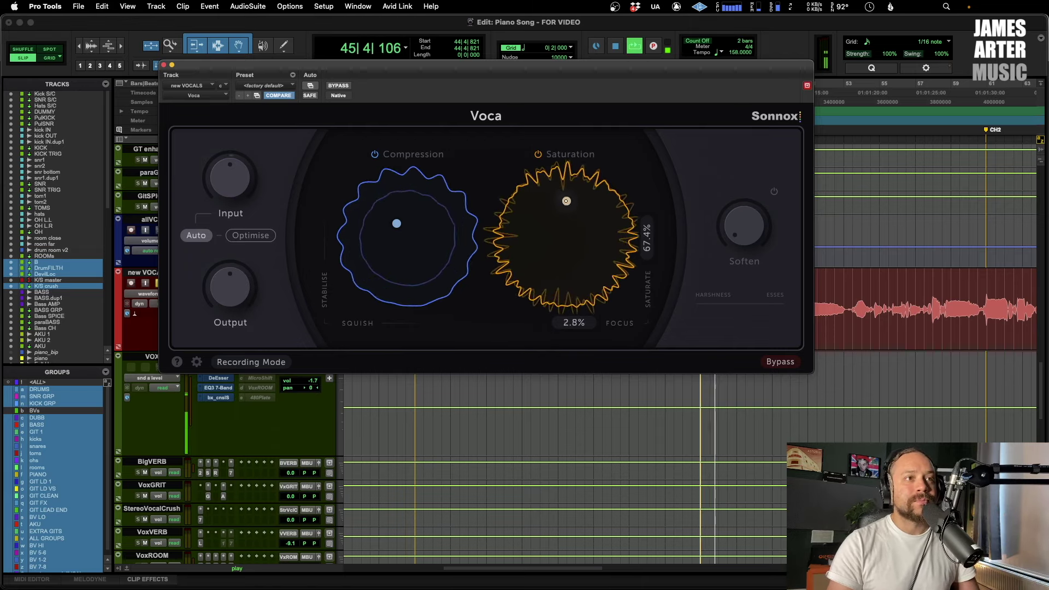
pyautogui.moveTo(564, 201); pyautogui.dragTo(587, 209)
pyautogui.press('space')
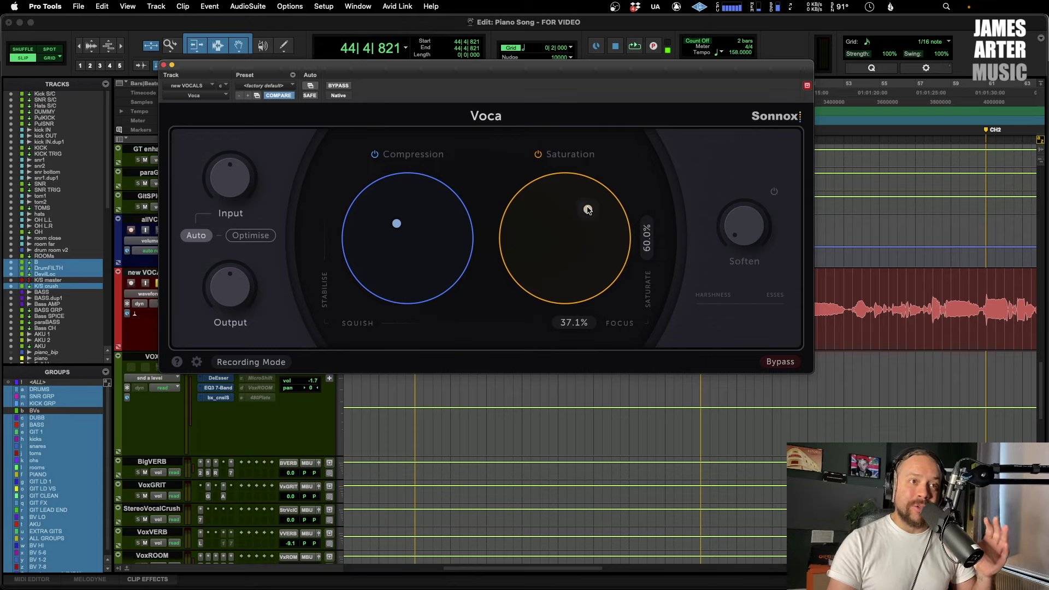
pyautogui.moveTo(588, 209); pyautogui.dragTo(582, 209)
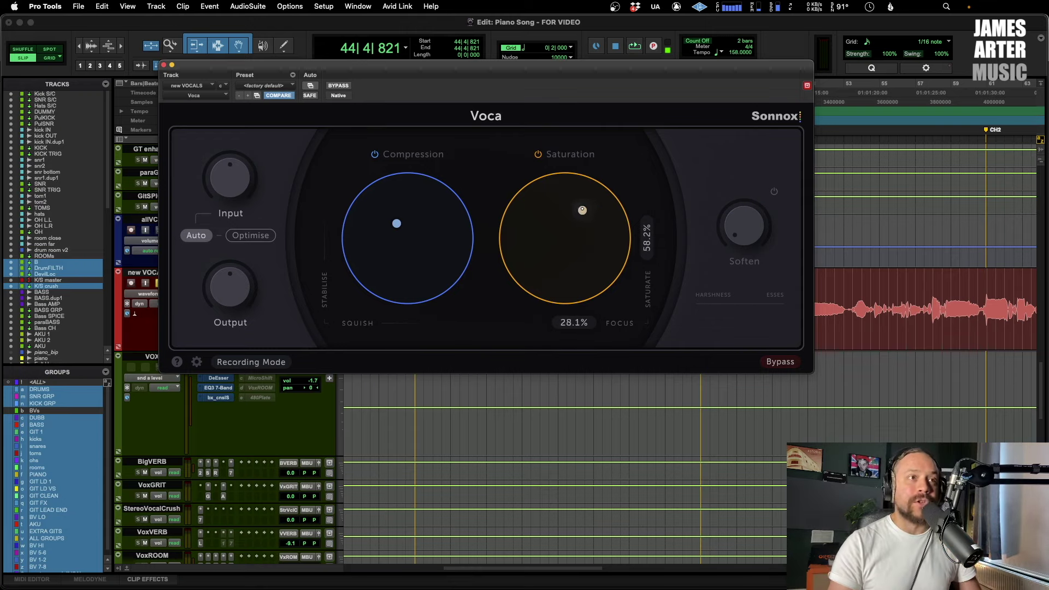
# Fine-tune Saturation to 53.5% Saturate and 27.5% Focus, and Compression to 61.2% Stabilise and 57.0% Squish.
pyautogui.moveTo(770, 231)
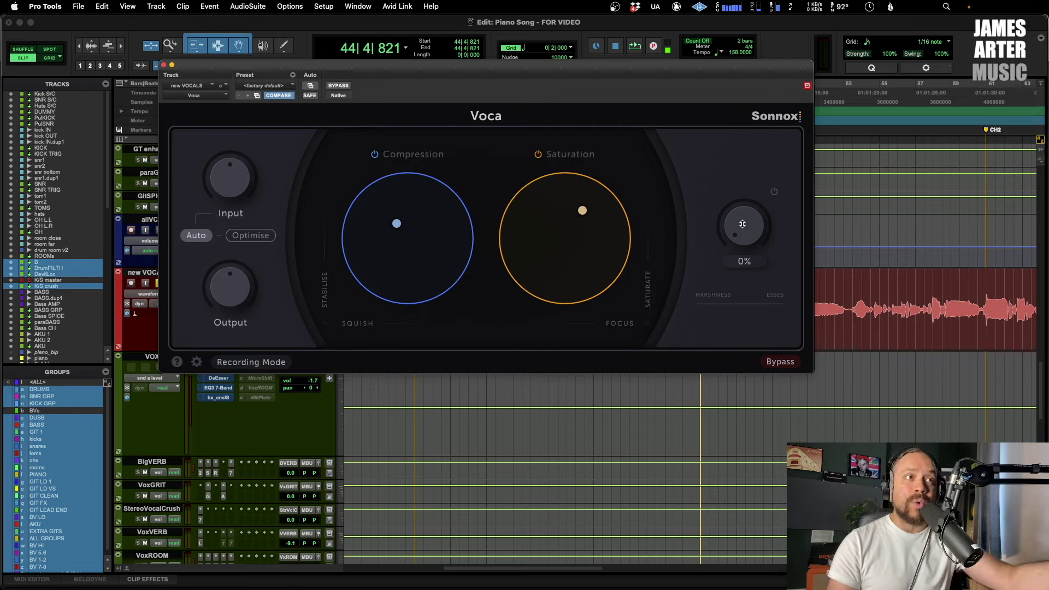
pyautogui.moveTo(579, 224)
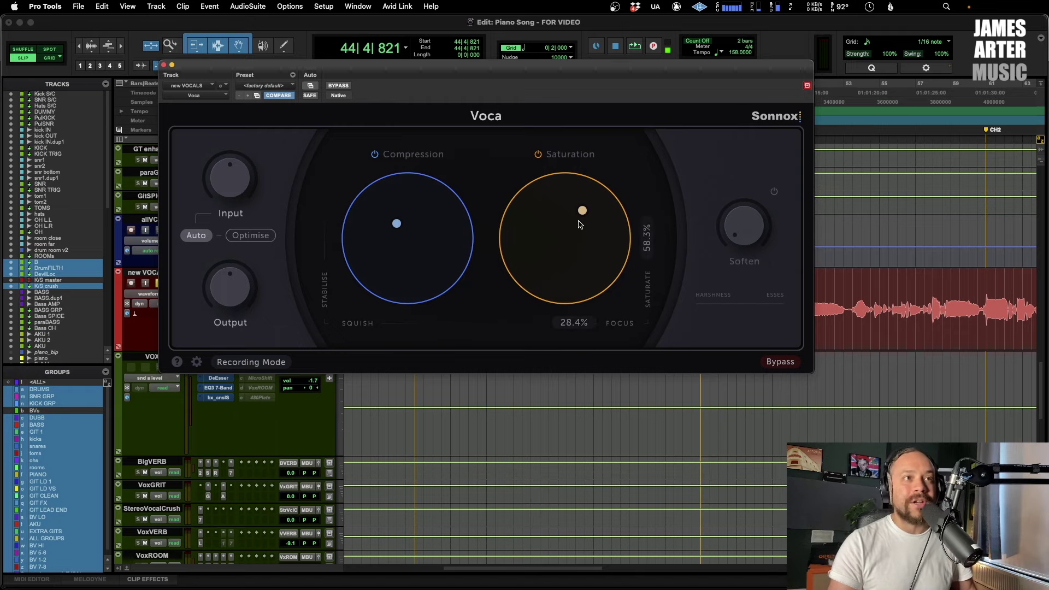
pyautogui.moveTo(582, 211); pyautogui.dragTo(582, 215)
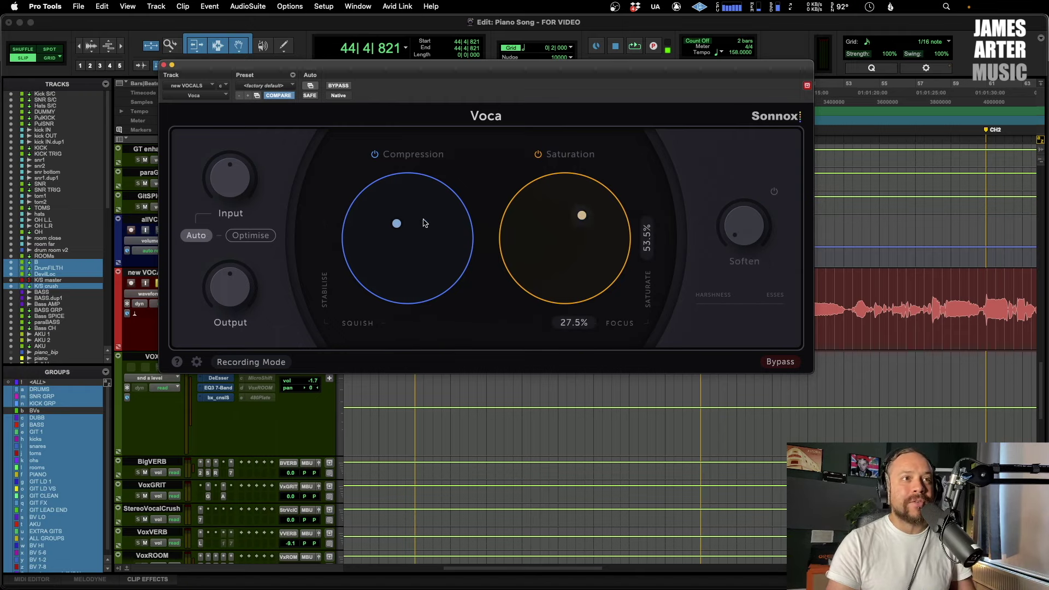
pyautogui.moveTo(397, 223); pyautogui.dragTo(408, 220)
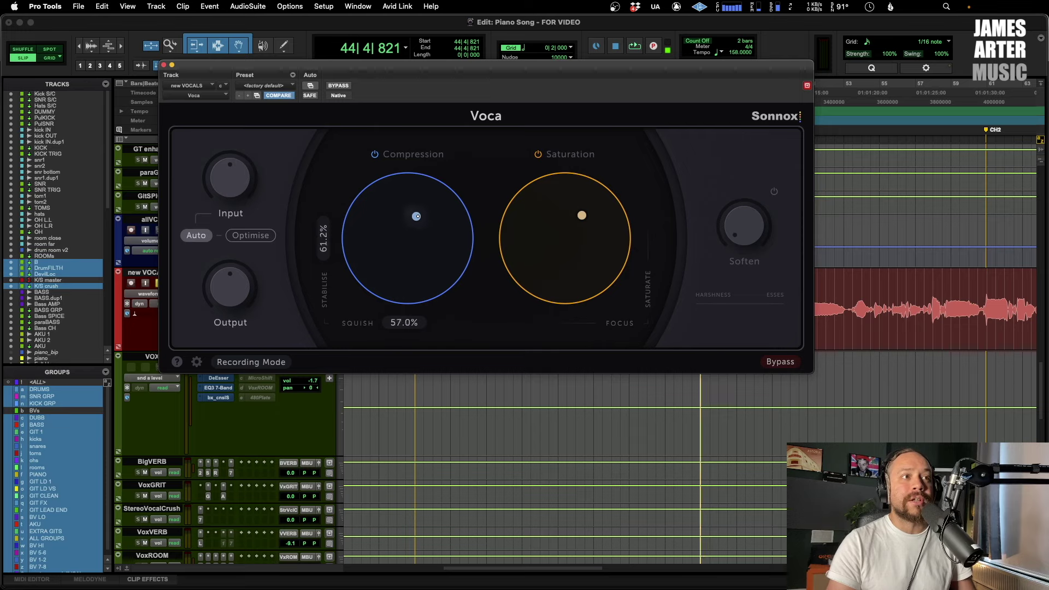
# During playback, try Soften at 100%, set it to 37.1%, and compare the vocal with Soften off and on.
pyautogui.click(738, 230)
pyautogui.press('space')
pyautogui.moveTo(738, 230); pyautogui.dragTo(749, 142)
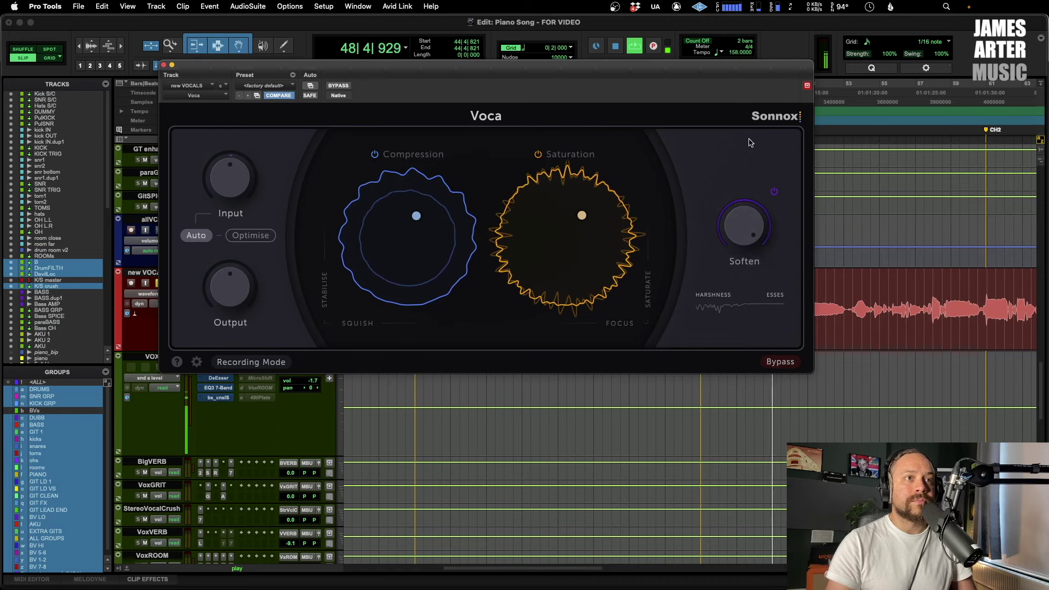
pyautogui.moveTo(745, 218)
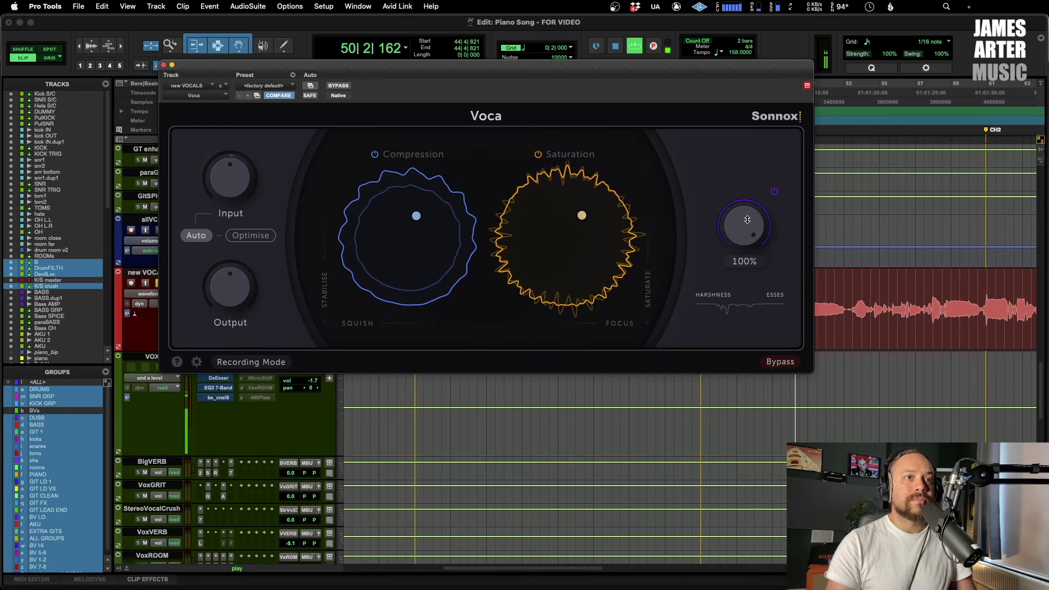
pyautogui.moveTo(745, 218); pyautogui.dragTo(747, 309)
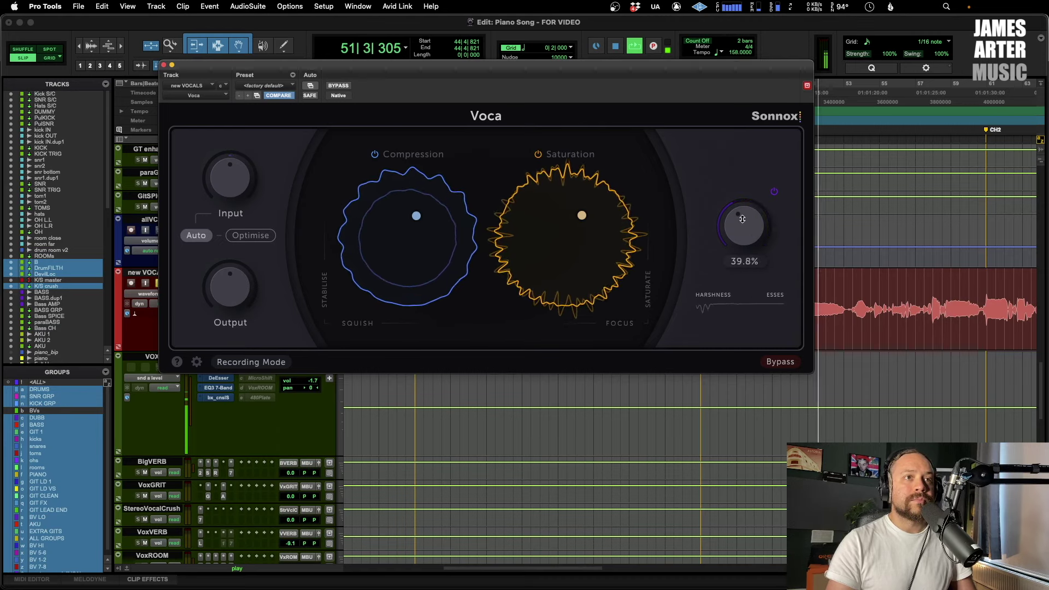
pyautogui.moveTo(742, 213); pyautogui.dragTo(742, 216)
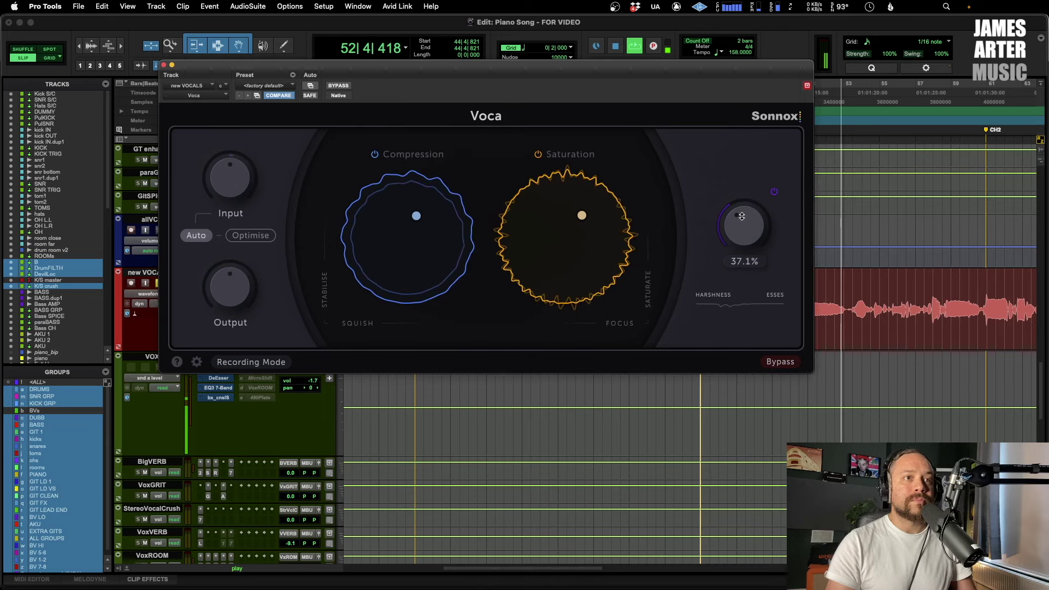
pyautogui.click(774, 192)
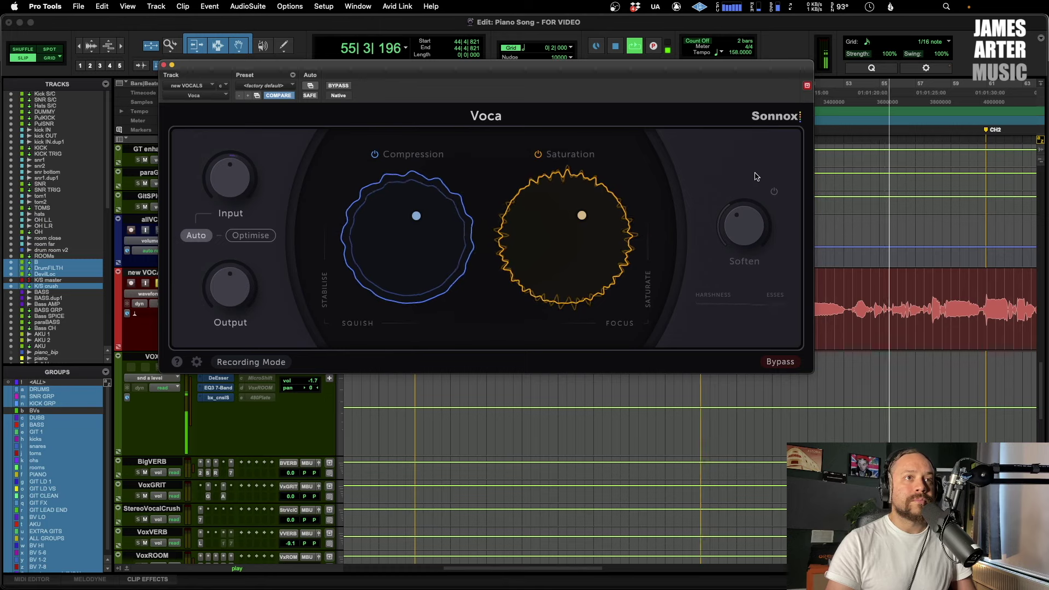
pyautogui.click(774, 193)
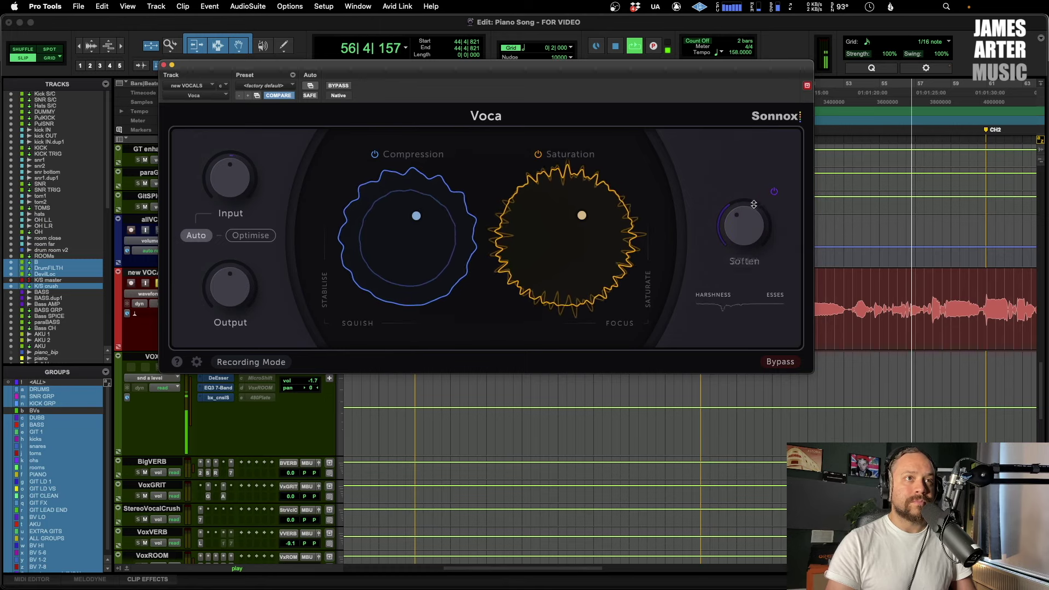
# Raise Soften to 52.5%, compare the playing vocal with Soften off and on, and lower Soften with playback stopped.
pyautogui.moveTo(744, 212); pyautogui.dragTo(744, 189)
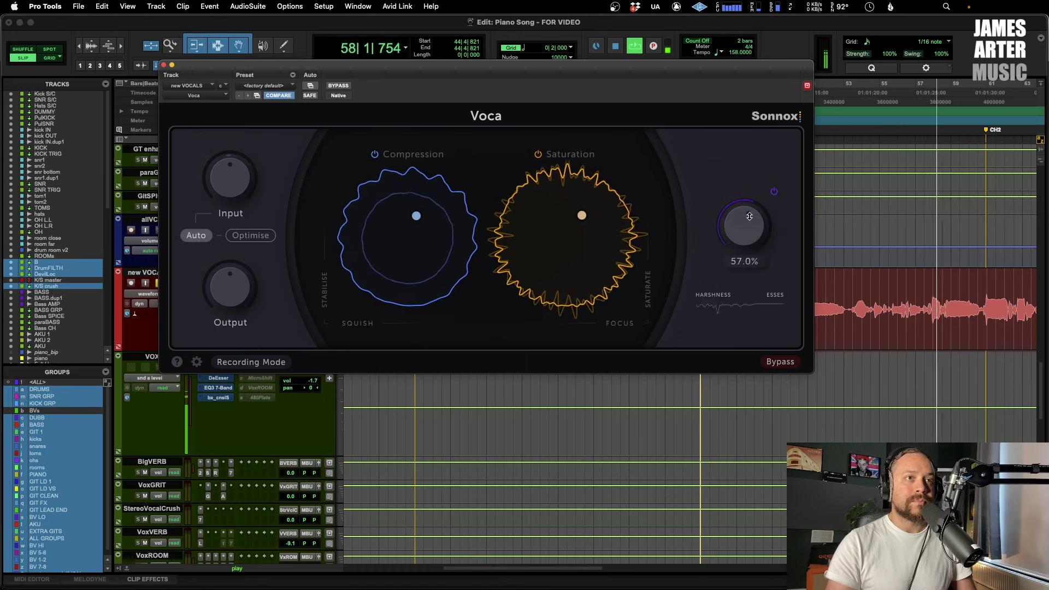
pyautogui.click(774, 193)
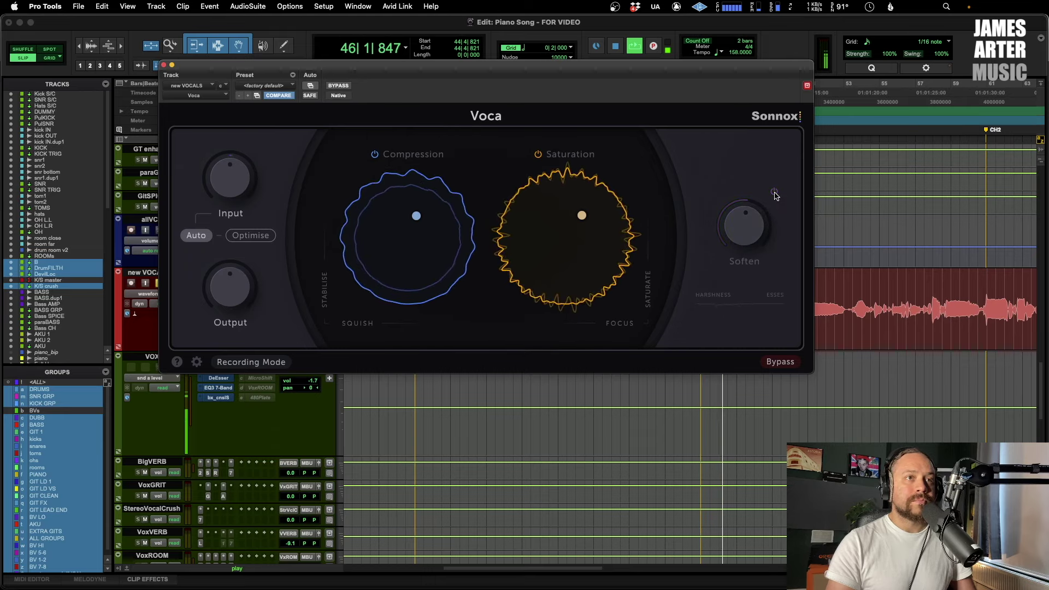
pyautogui.click(774, 193)
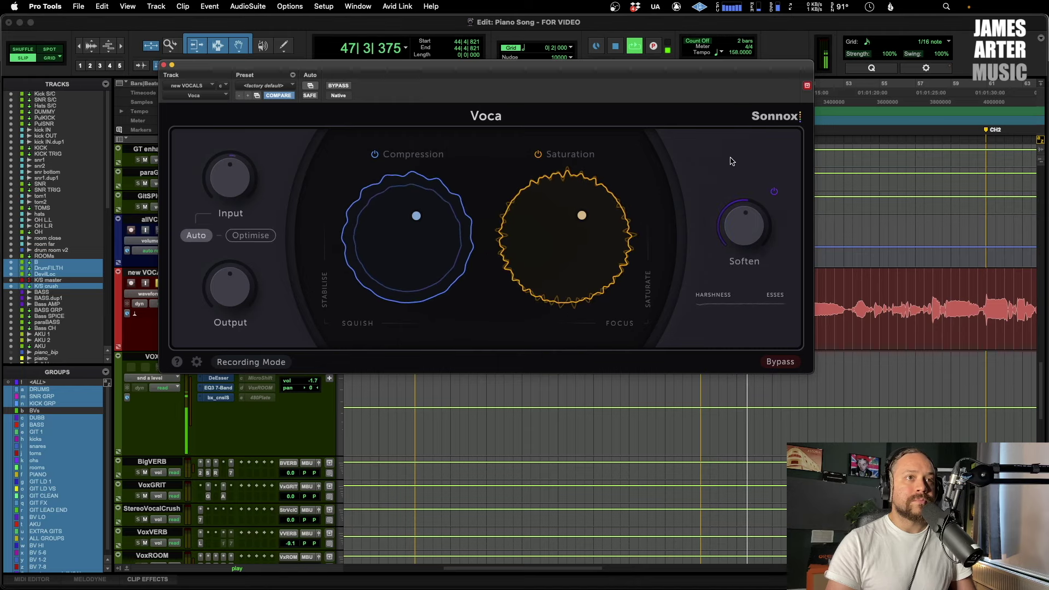
pyautogui.click(775, 192)
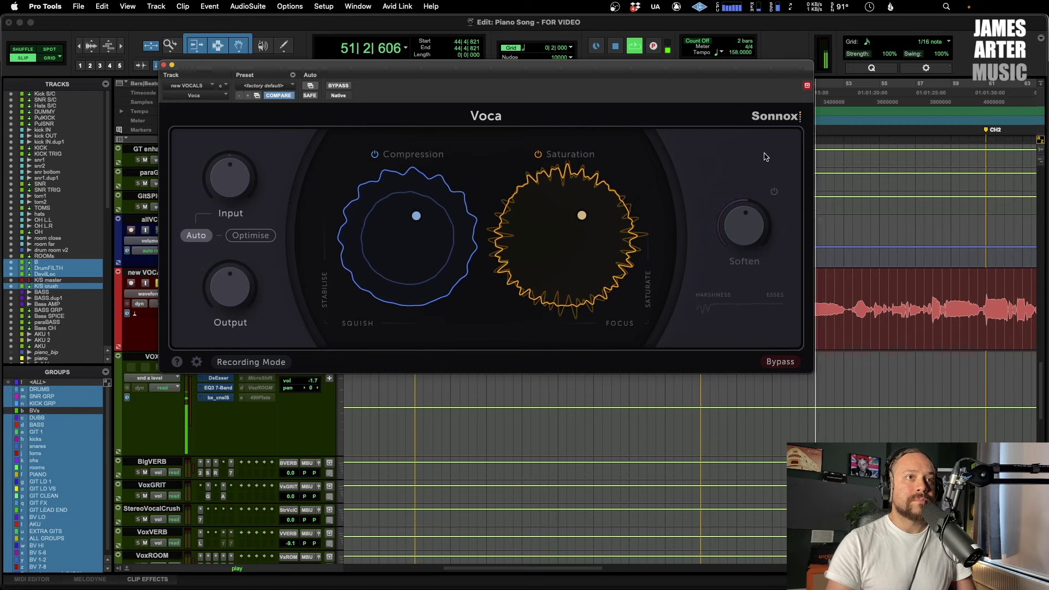
pyautogui.click(774, 193)
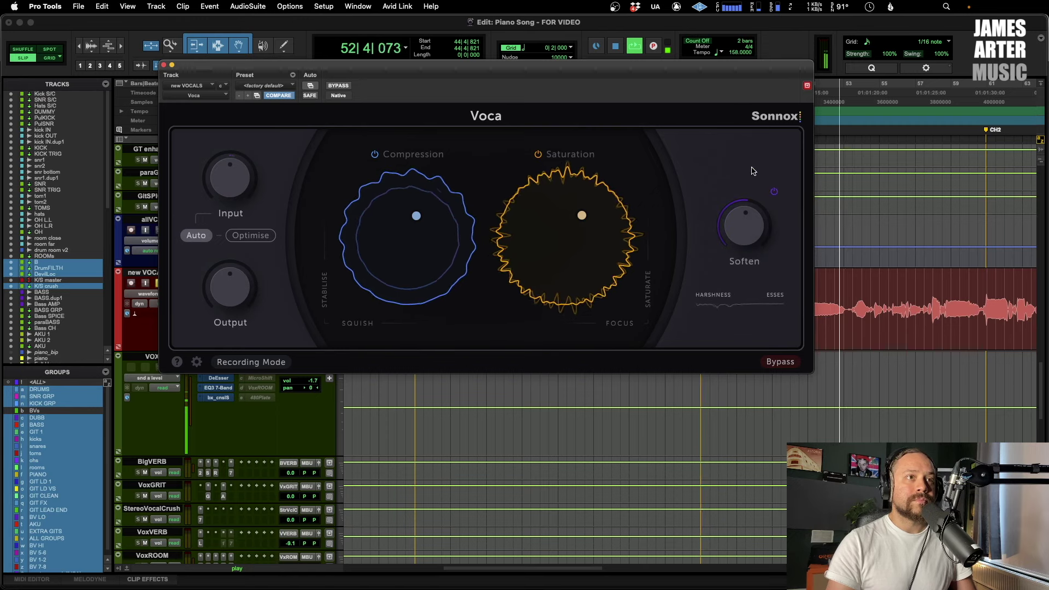
pyautogui.press('space')
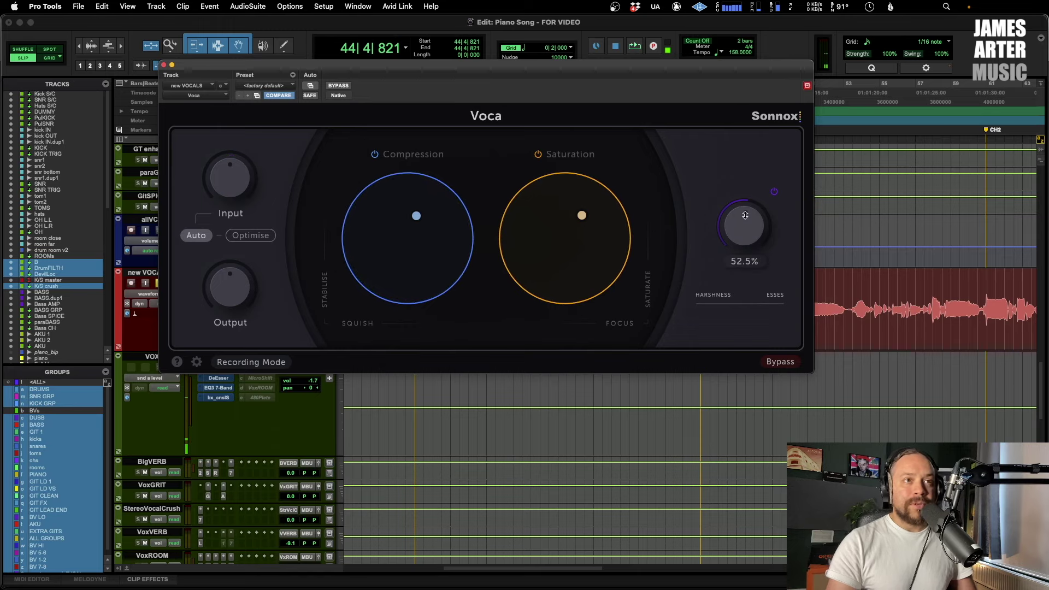
pyautogui.moveTo(744, 216); pyautogui.dragTo(742, 238)
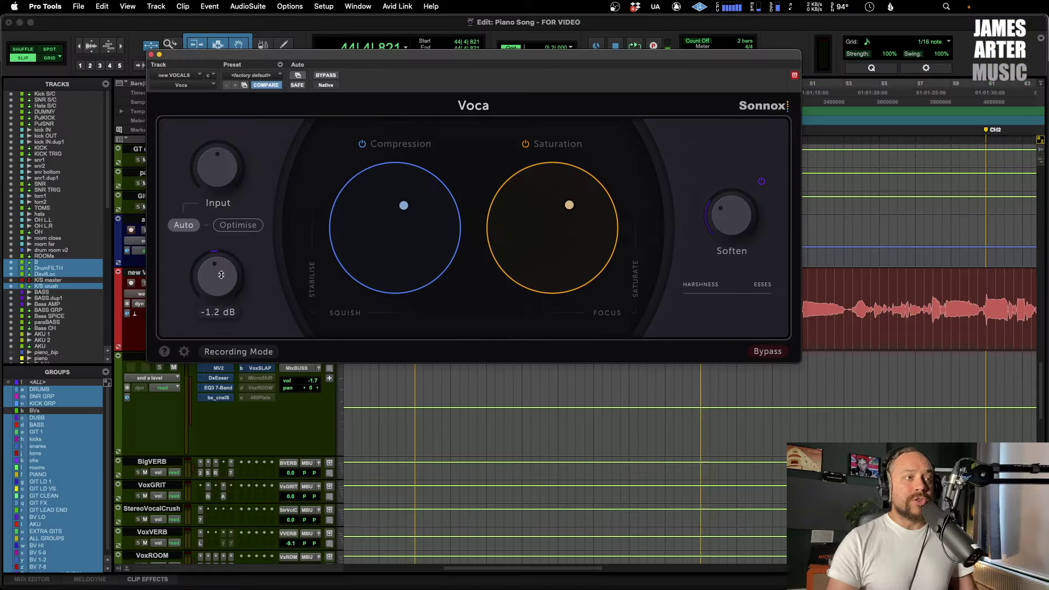
# Try the Output gain at 5.0 dB, return it to 0 dB, and try Recording Mode.
pyautogui.moveTo(218, 272); pyautogui.dragTo(217, 269)
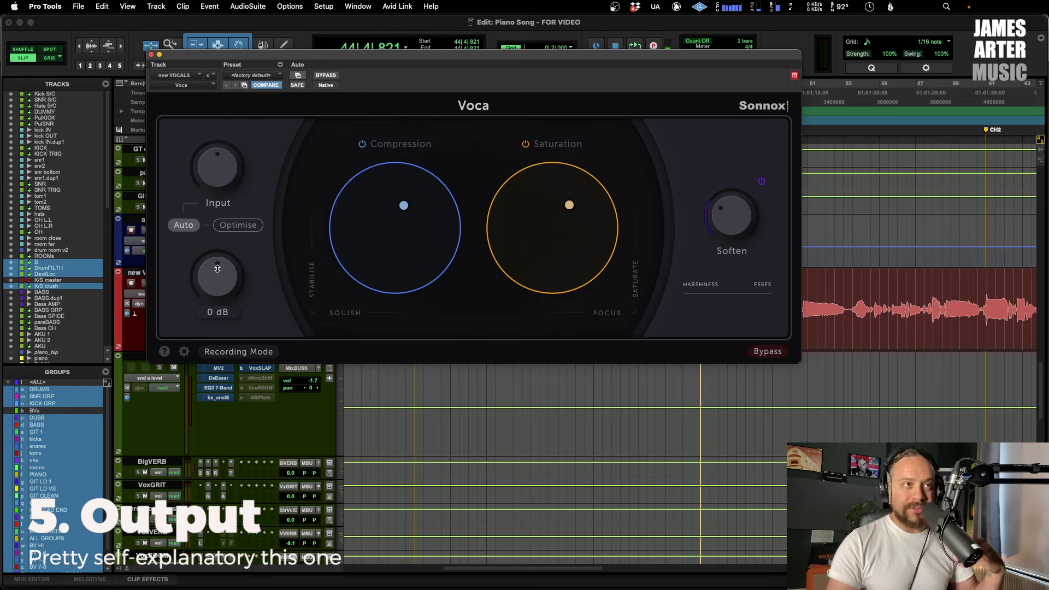
pyautogui.scroll(5, 218, 268)
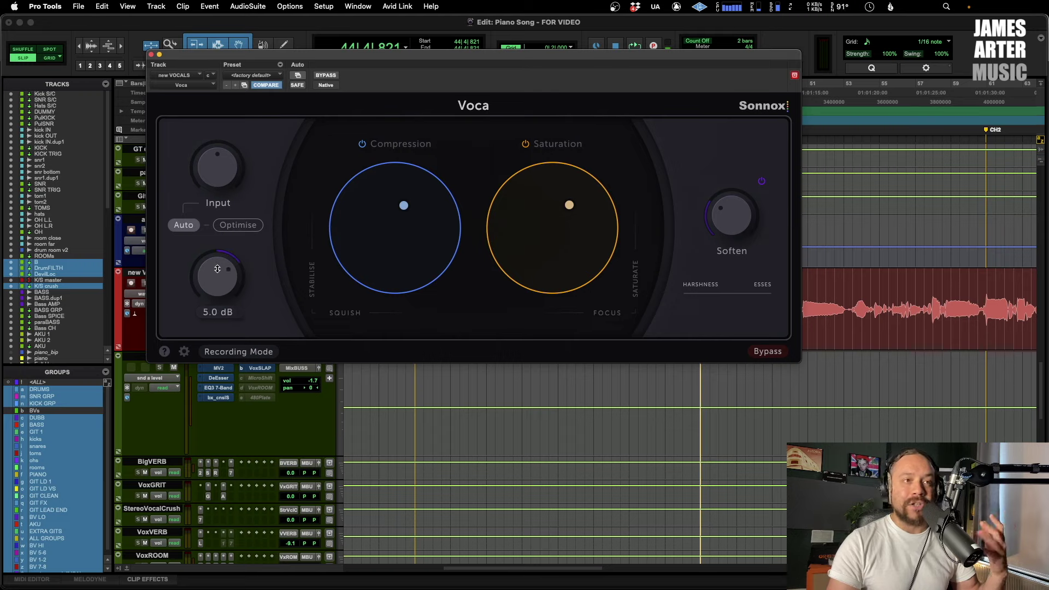
pyautogui.scroll(-5, 217, 268)
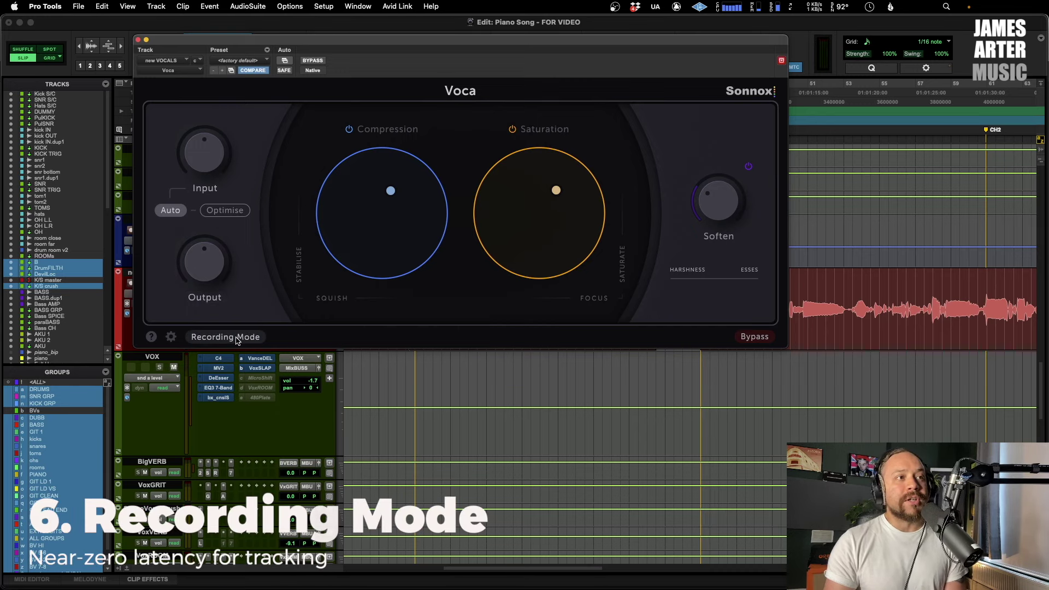
pyautogui.click(236, 337)
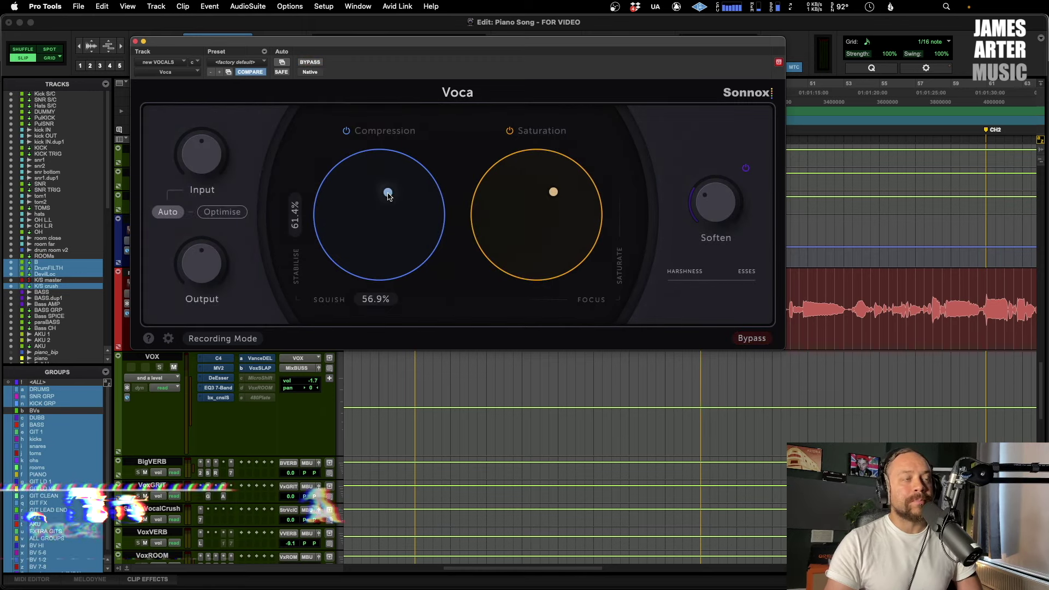
# Set Compression to 61.9% Stabilise and 45.2% Squish, and Saturation to 50.3% Saturate and 3.3% Focus.
pyautogui.moveTo(388, 192); pyautogui.dragTo(372, 192)
pyautogui.moveTo(553, 191); pyautogui.dragTo(538, 195)
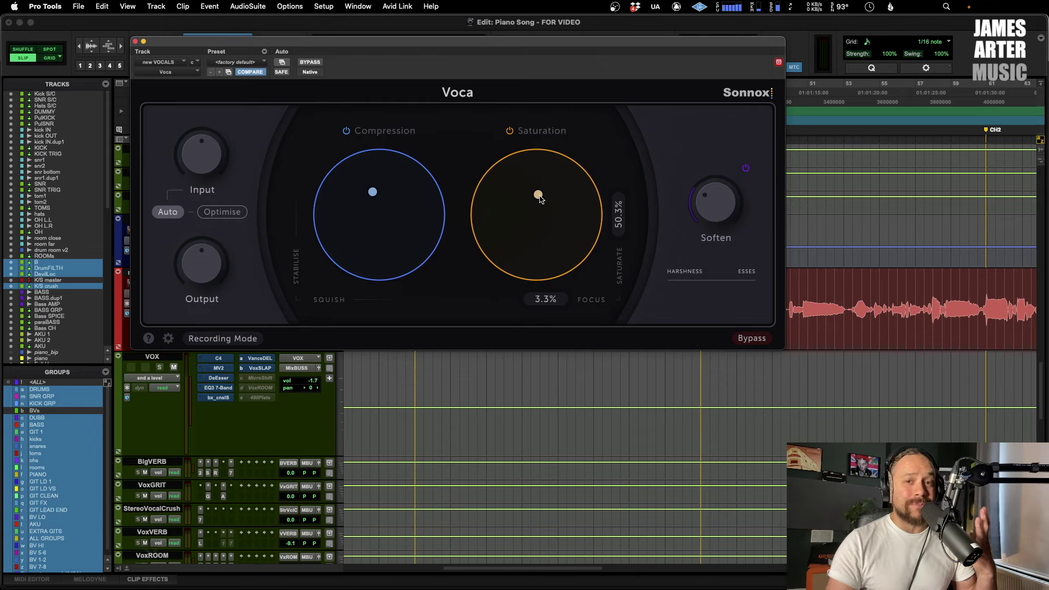
# Play the soloed vocal and compare it repeatedly with Voca bypassed and active, ending with the plug-in active and playback stopped.
pyautogui.press('space')
pyautogui.click(310, 62)
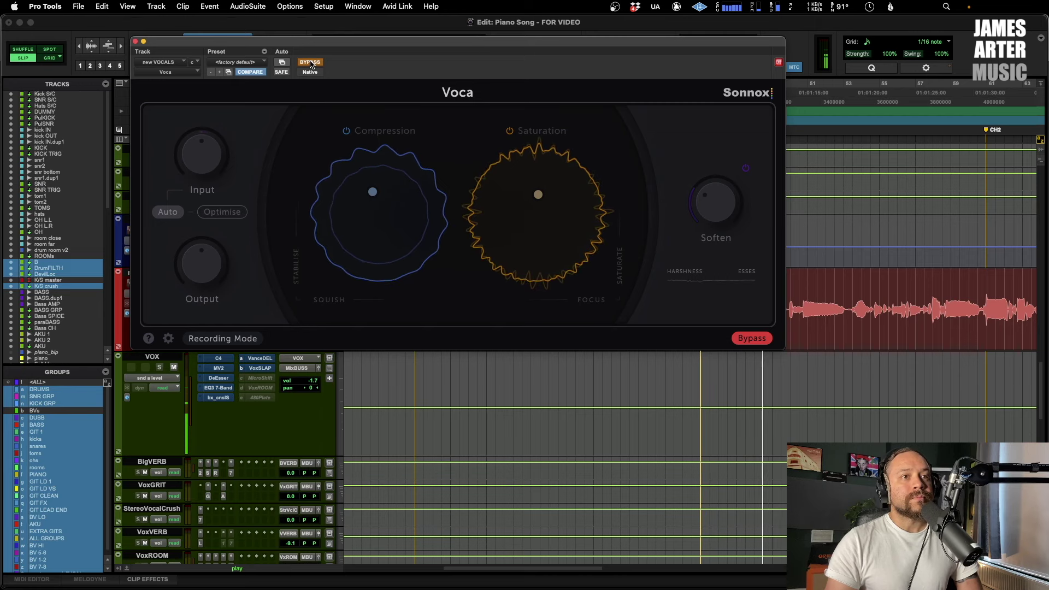
pyautogui.click(310, 61)
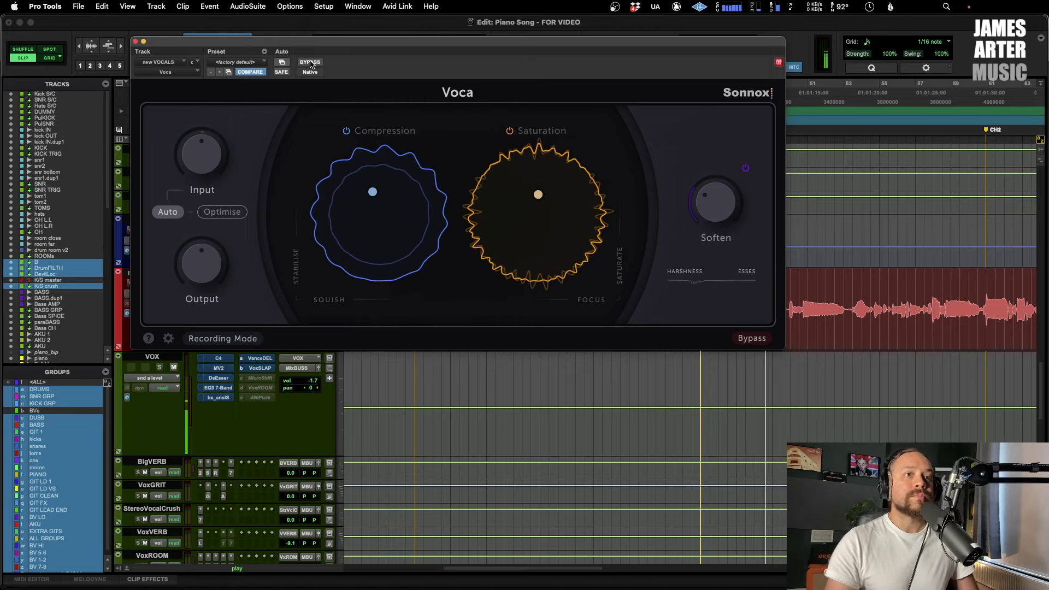
pyautogui.click(310, 63)
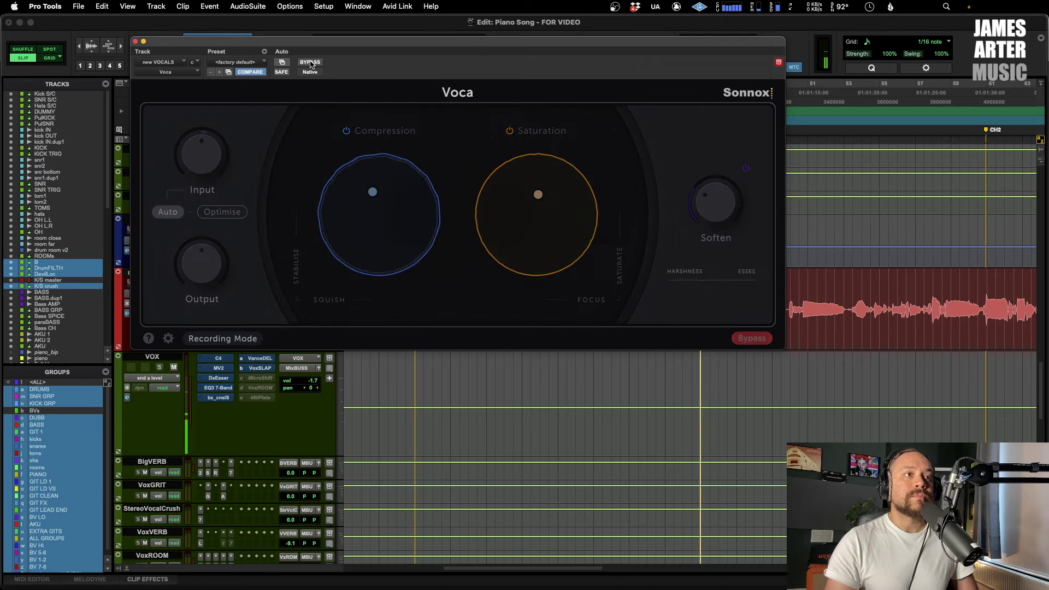
pyautogui.click(310, 63)
pyautogui.press('space')
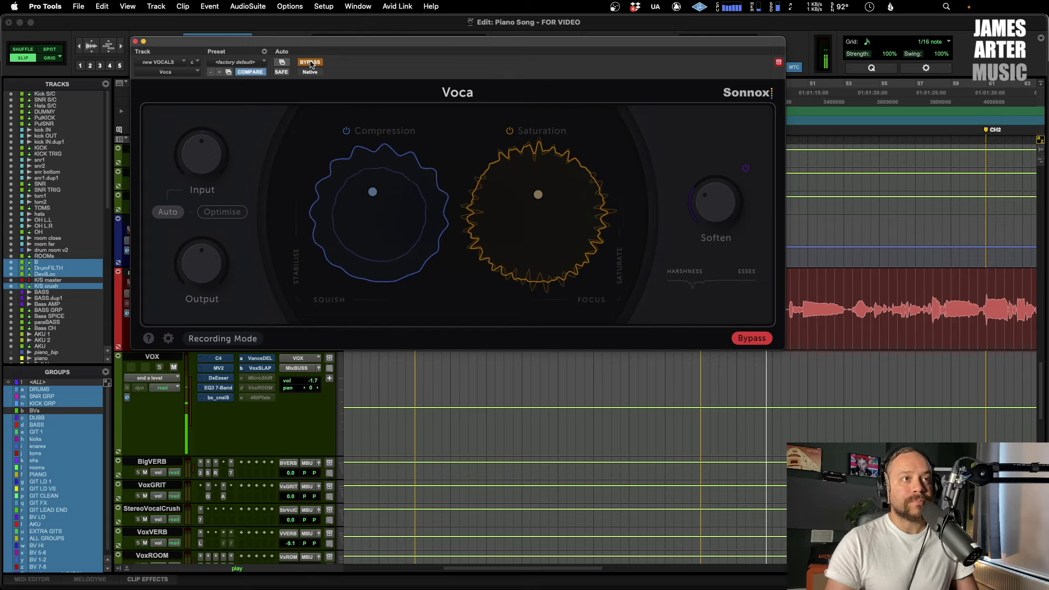
pyautogui.press('space')
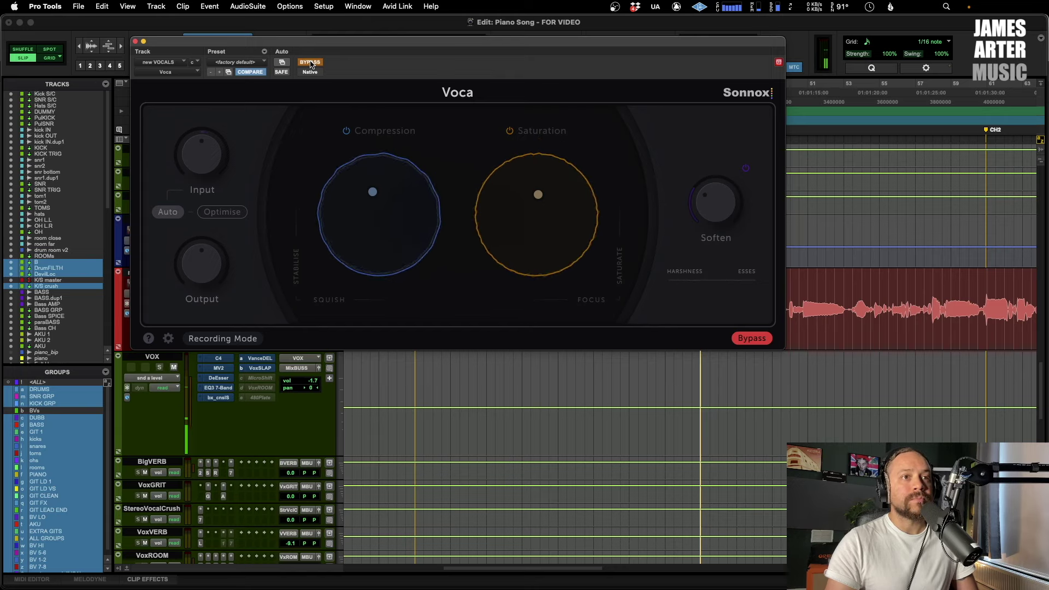
pyautogui.click(310, 62)
pyautogui.press('space')
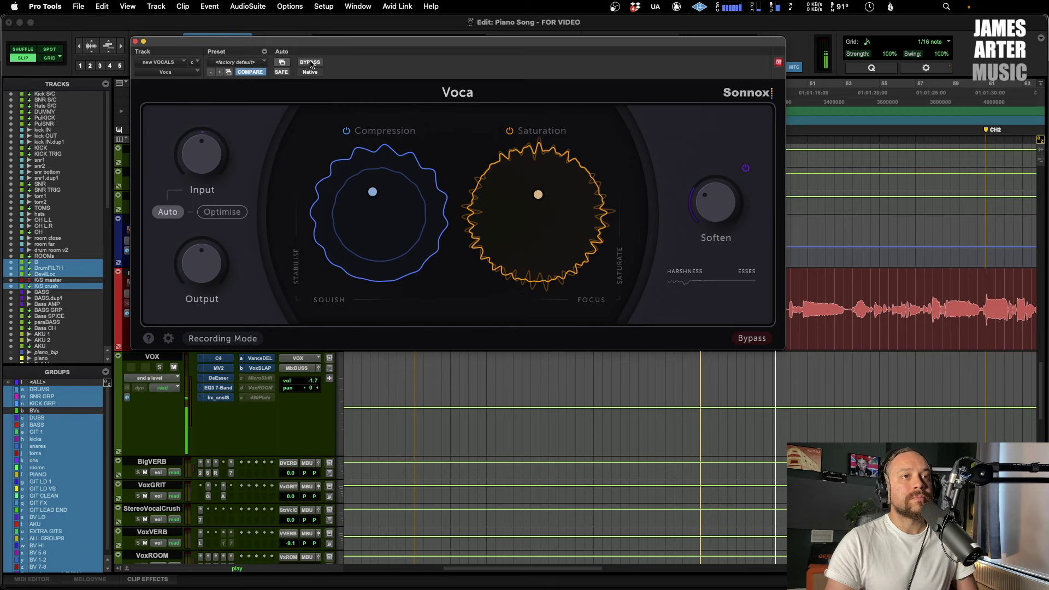
pyautogui.press('space')
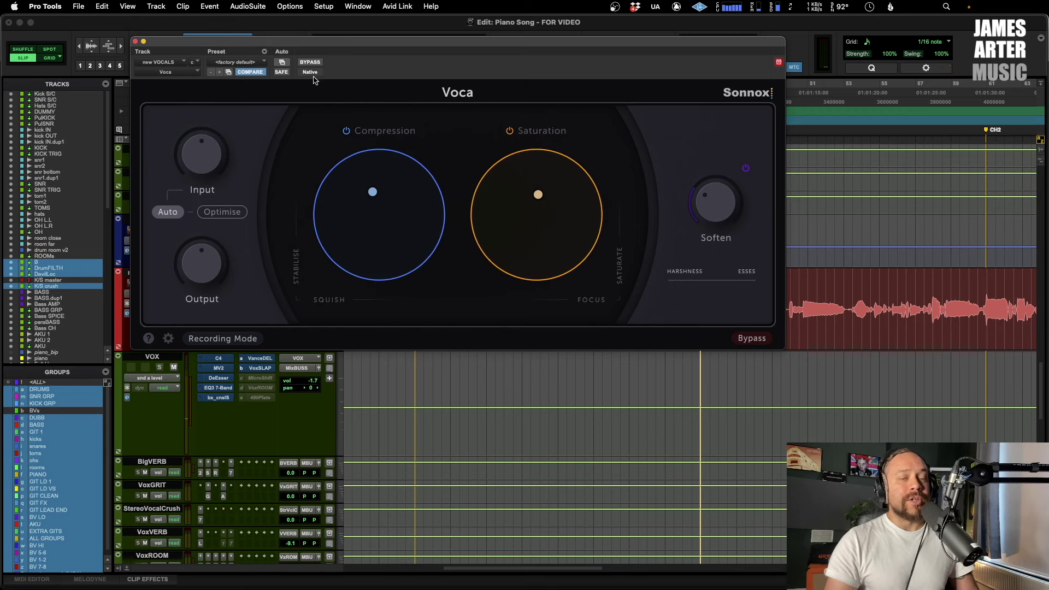
# Switch to the Mix window and take the nwVOCALS track out of solo, moving the Voca window aside to reach it.
pyautogui.press('super+equal')
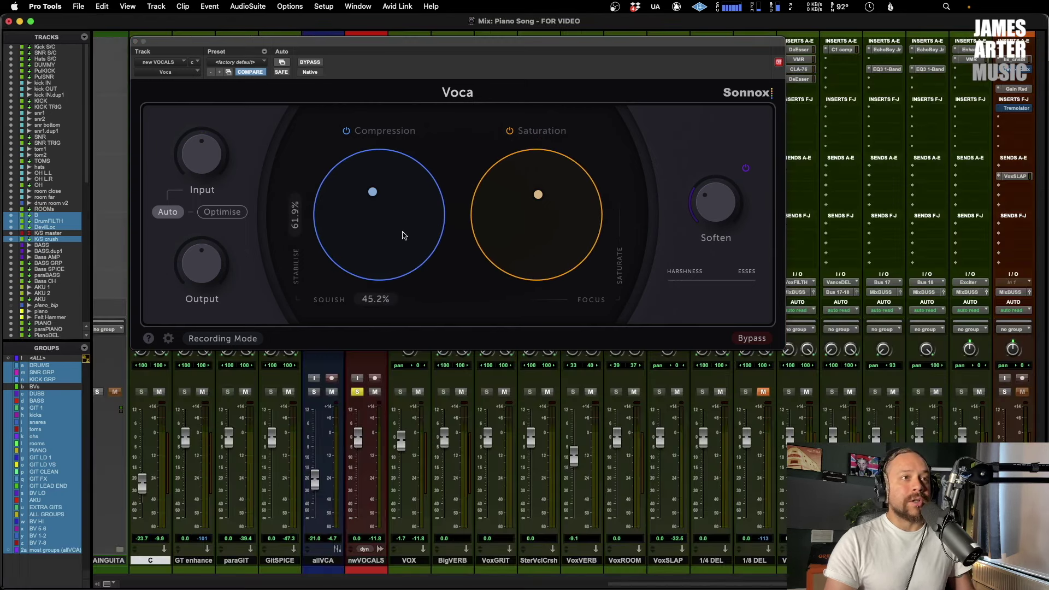
pyautogui.moveTo(170, 49); pyautogui.dragTo(503, 50)
pyautogui.hscroll(2, 350, 142)
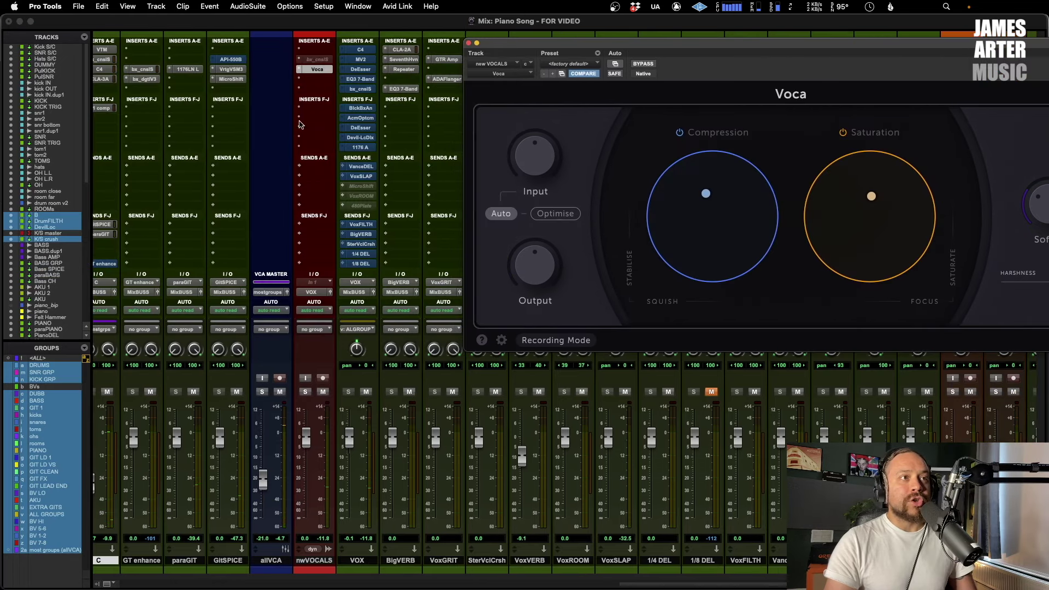
pyautogui.moveTo(645, 43); pyautogui.dragTo(249, 40)
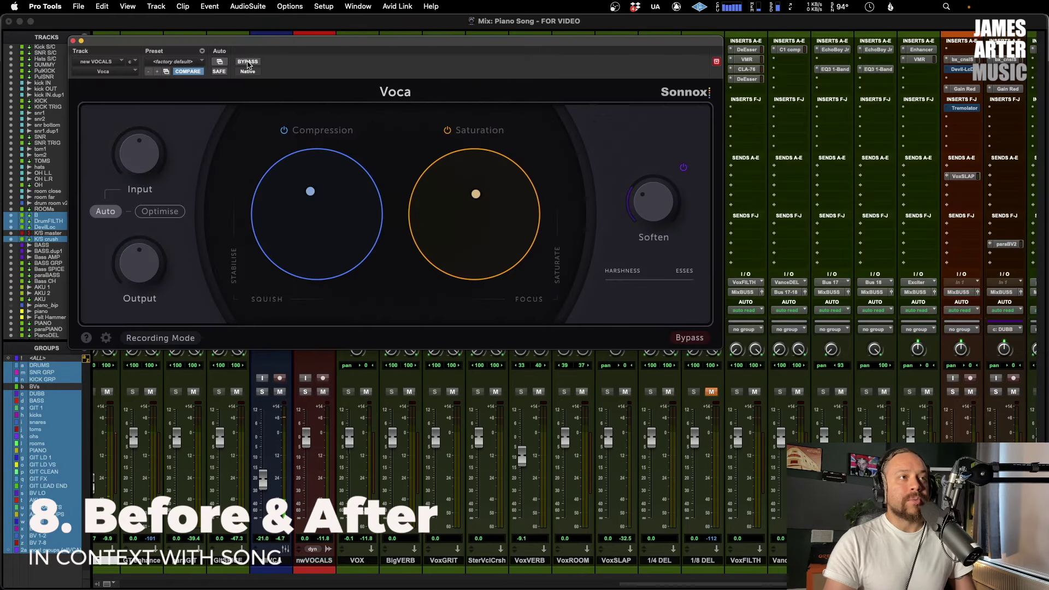
# Play the full mix and compare the lead vocal with Voca bypassed and active, finishing with the plug-in active.
pyautogui.click(247, 62)
pyautogui.press('space')
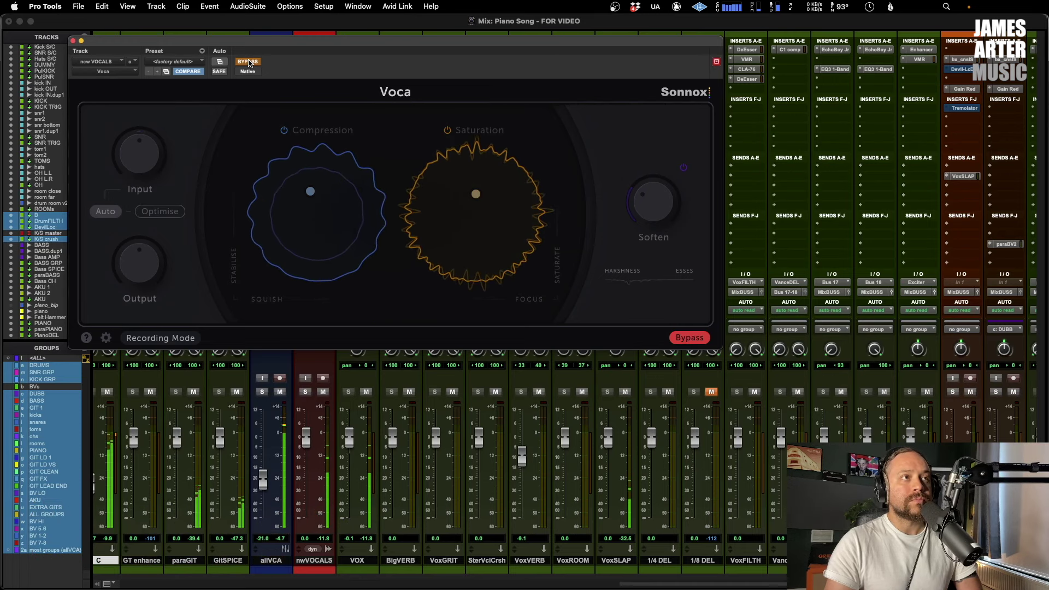
pyautogui.click(250, 64)
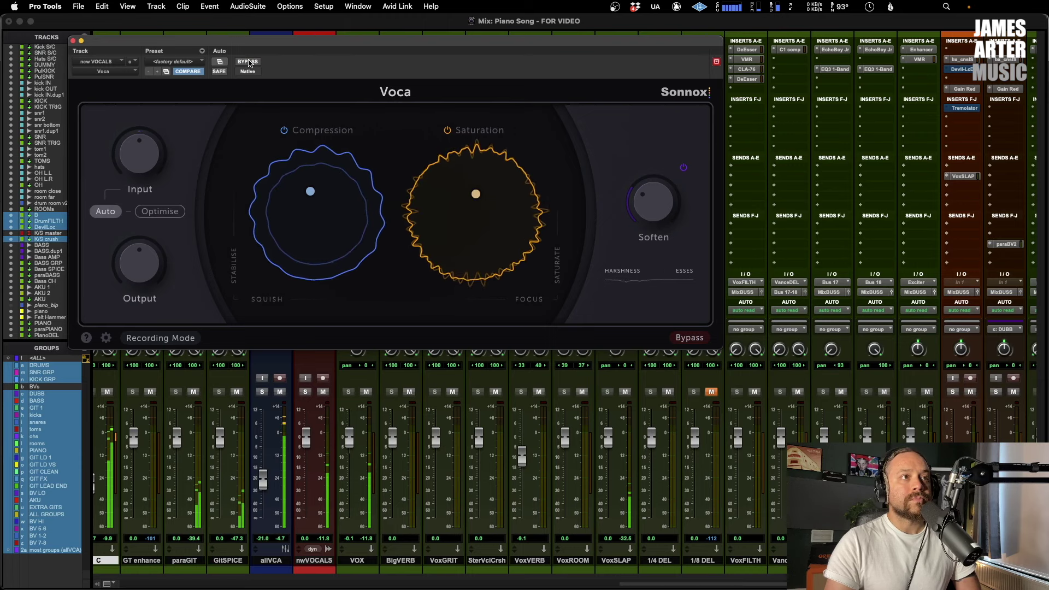
pyautogui.click(247, 62)
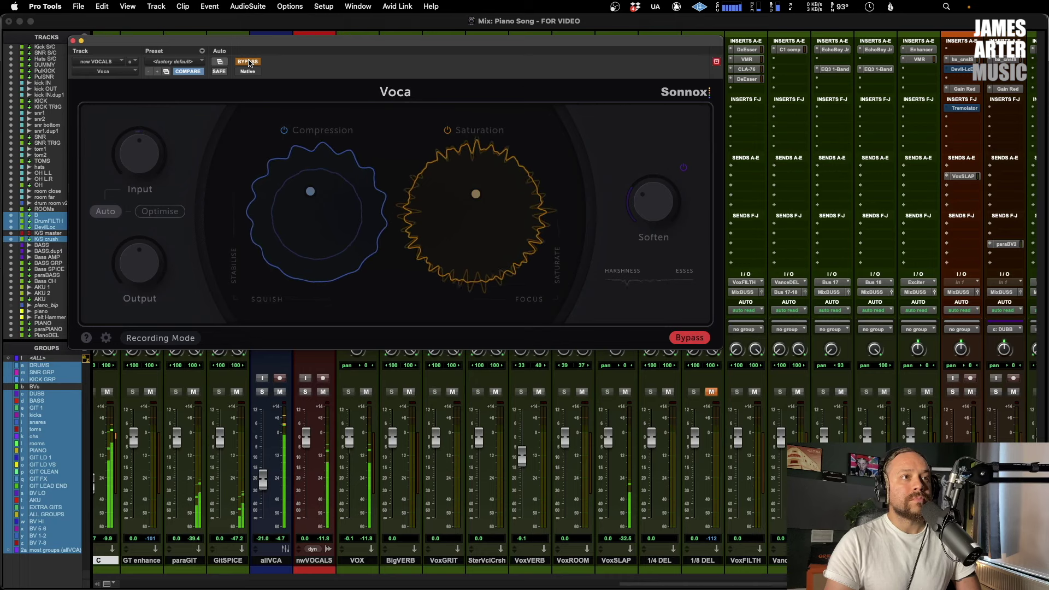
pyautogui.click(248, 62)
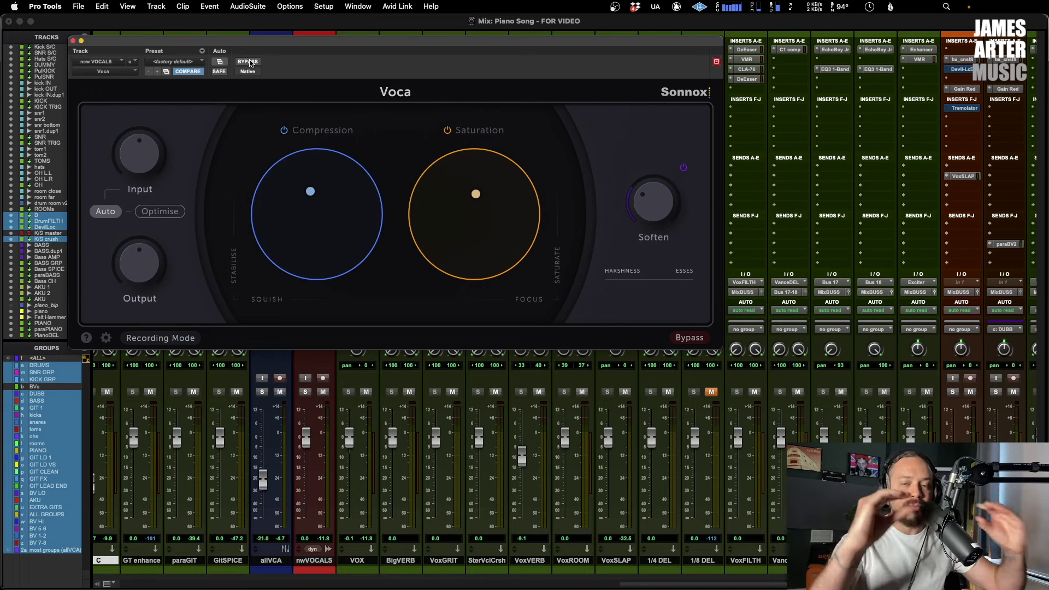
pyautogui.moveTo(434, 179)
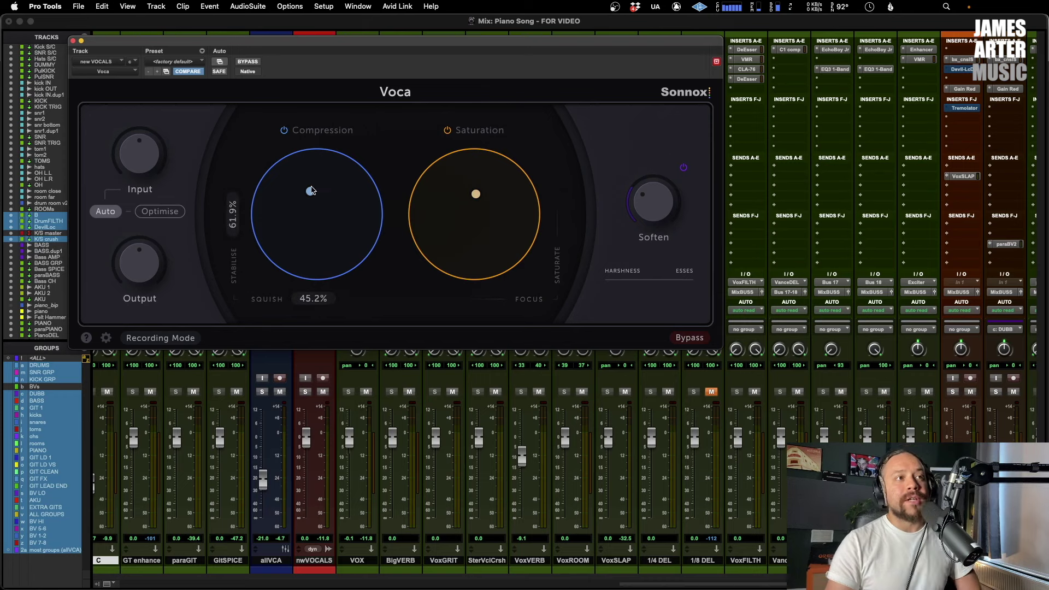